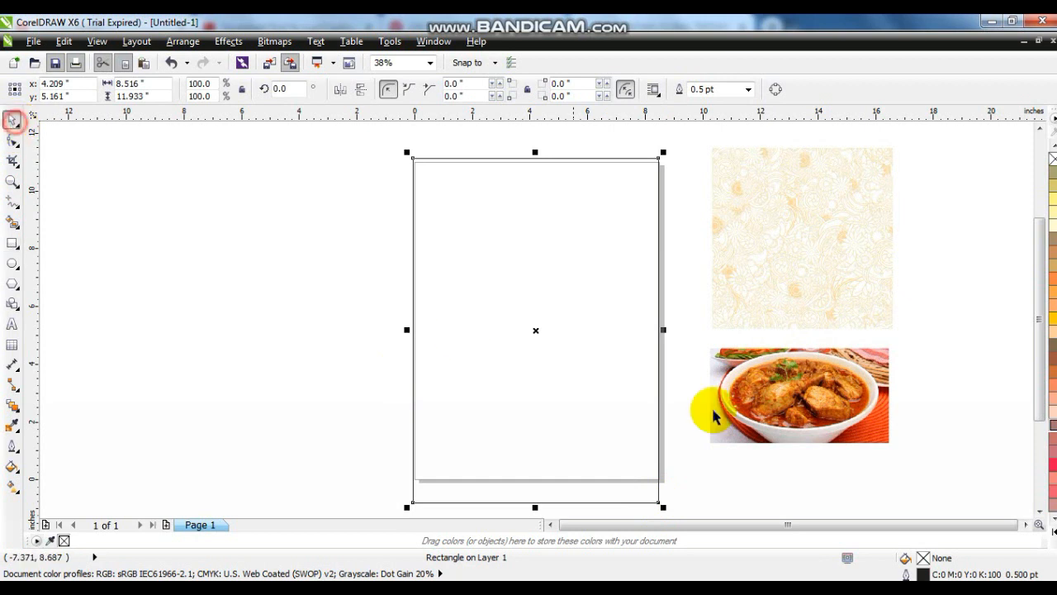
Fill the page-sized rectangle with pale yellow (C:0 M:0 Y:20 K:0).
left_click(1051, 508)
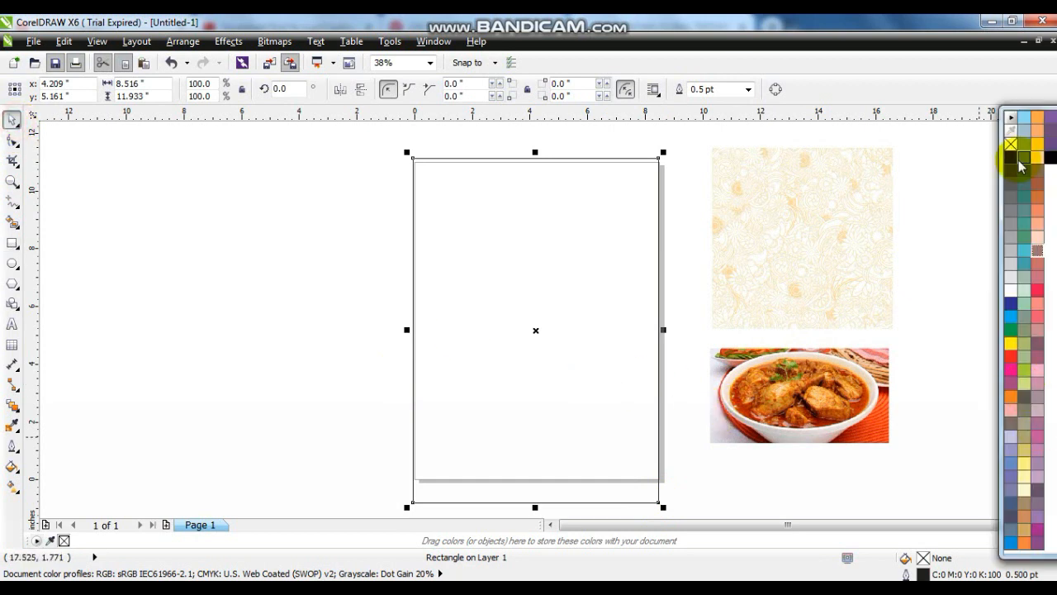
left_click(1024, 494)
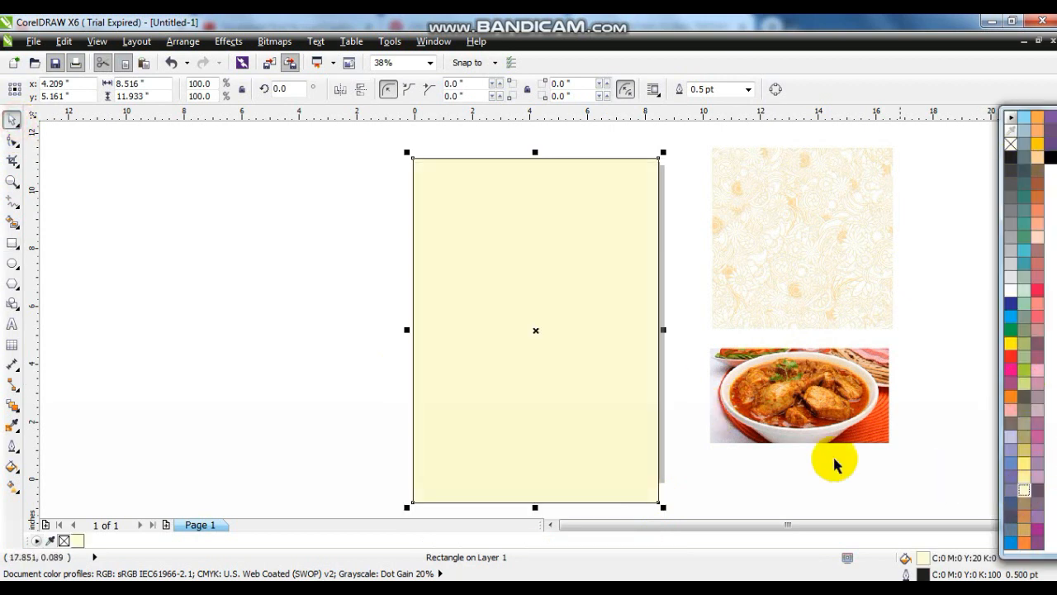
left_click(366, 366)
Move the floral pattern onto the upper part of the page rectangle and enlarge it proportionally to about 8.78 inches wide.
left_click(824, 240)
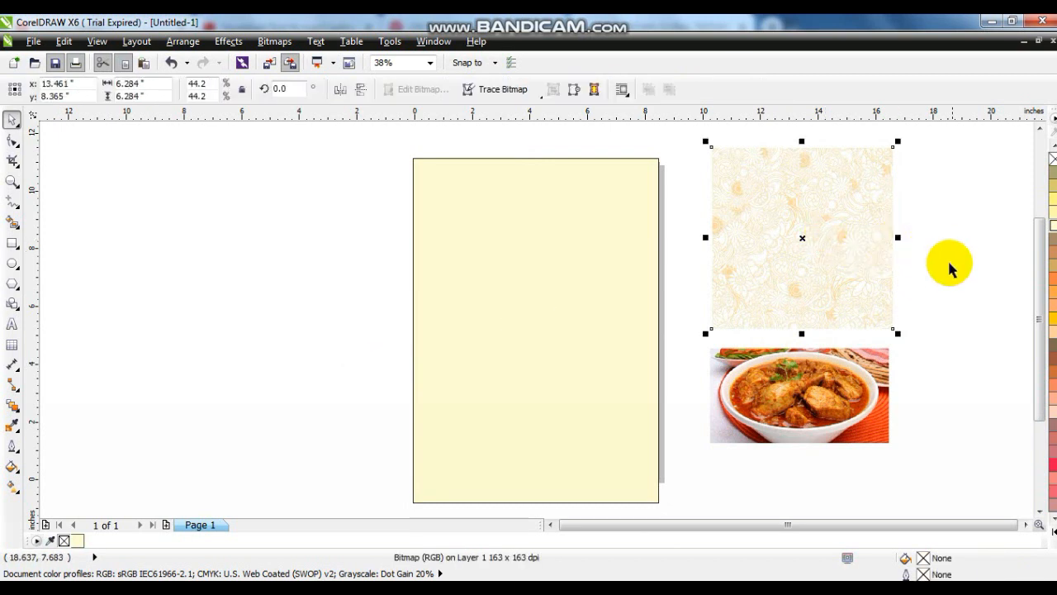
left_click_drag(785, 233, 484, 237)
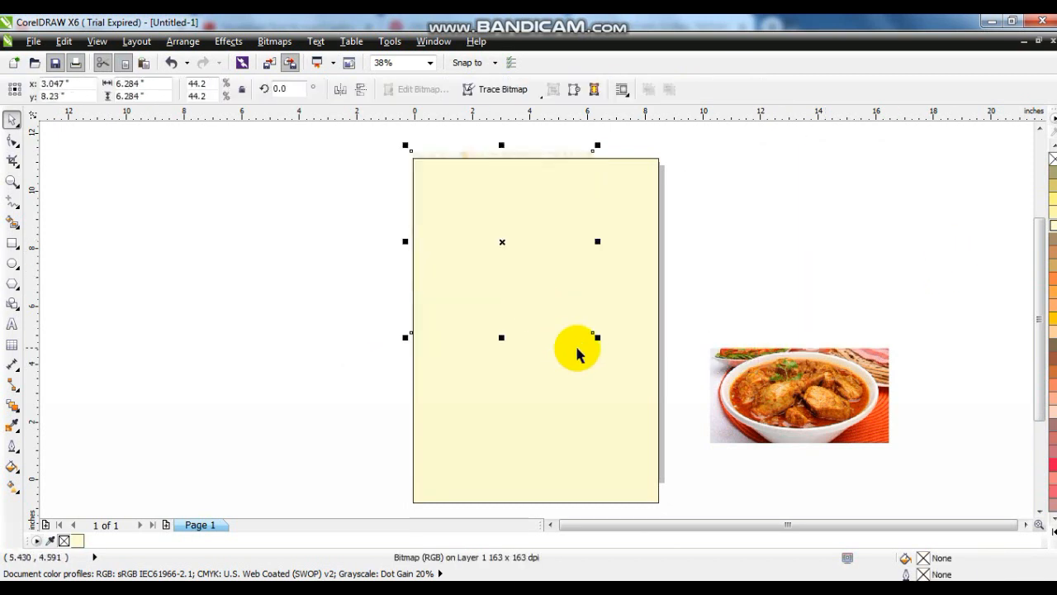
left_click_drag(593, 333, 669, 409)
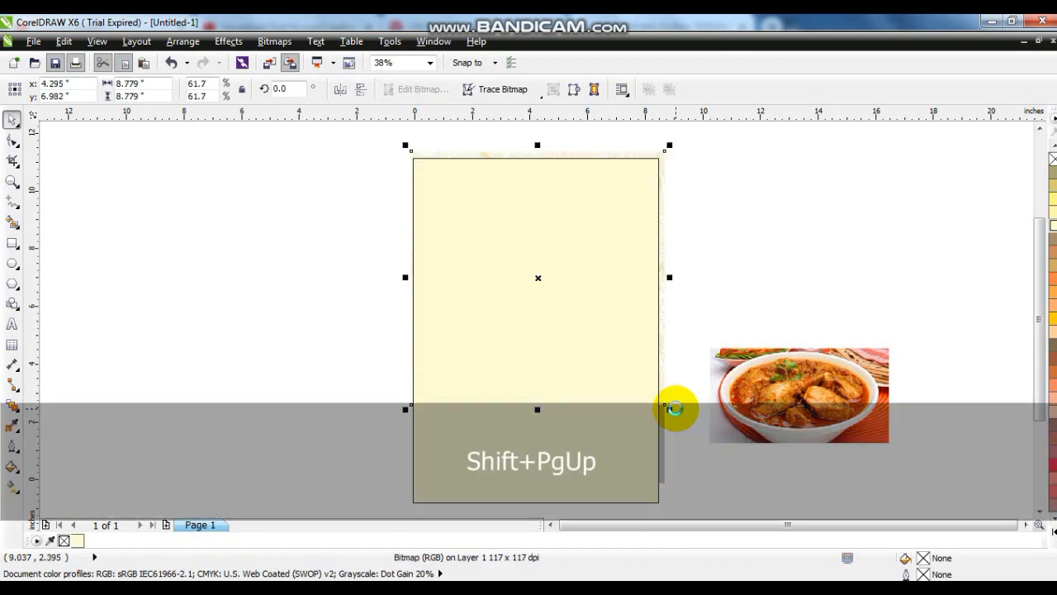
Bring the floral pattern to the front and align it on the page rectangle's vertical centre line.
key("shift+Page_Up")
left_click(444, 446, "shift")
key("c")
left_click(354, 366)
Apply a Gamma adjustment of 0.67 to the floral pattern bitmap.
left_click(548, 341)
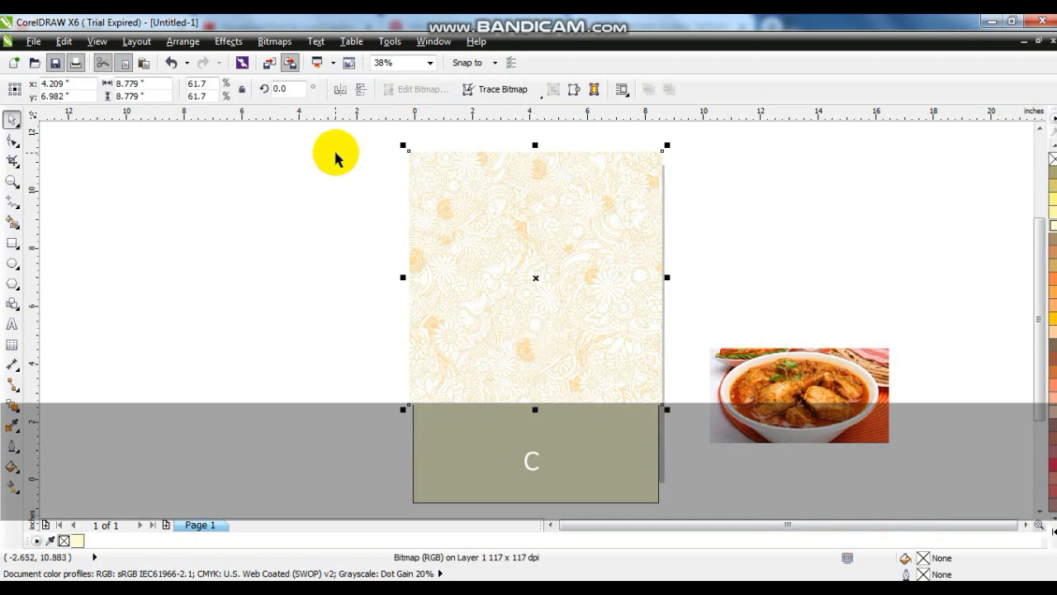
left_click(228, 41)
mouse_move(249, 60)
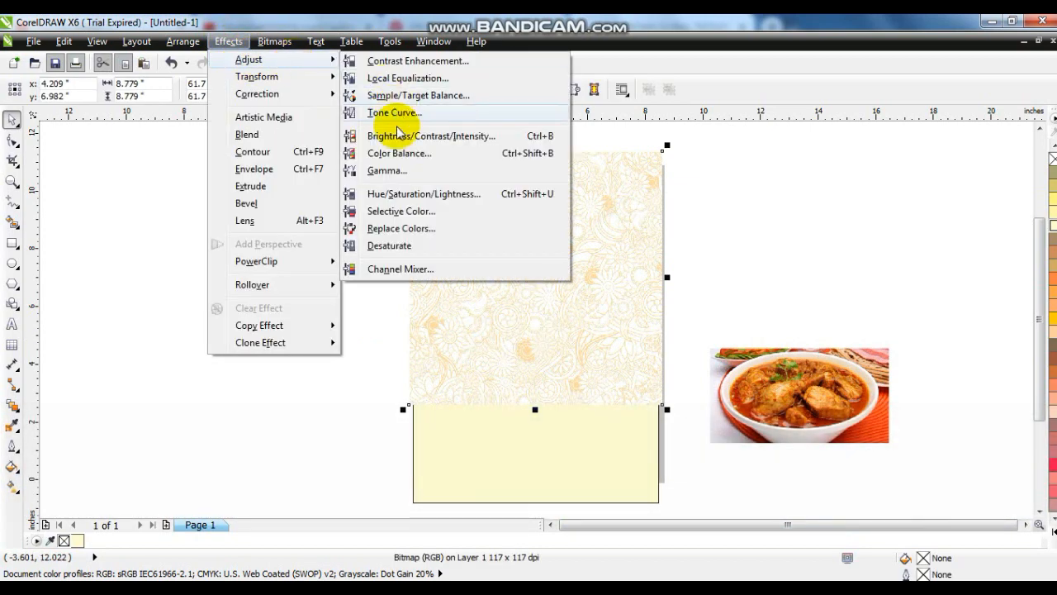
left_click(385, 169)
left_click_drag(561, 246, 829, 211)
left_click(758, 254)
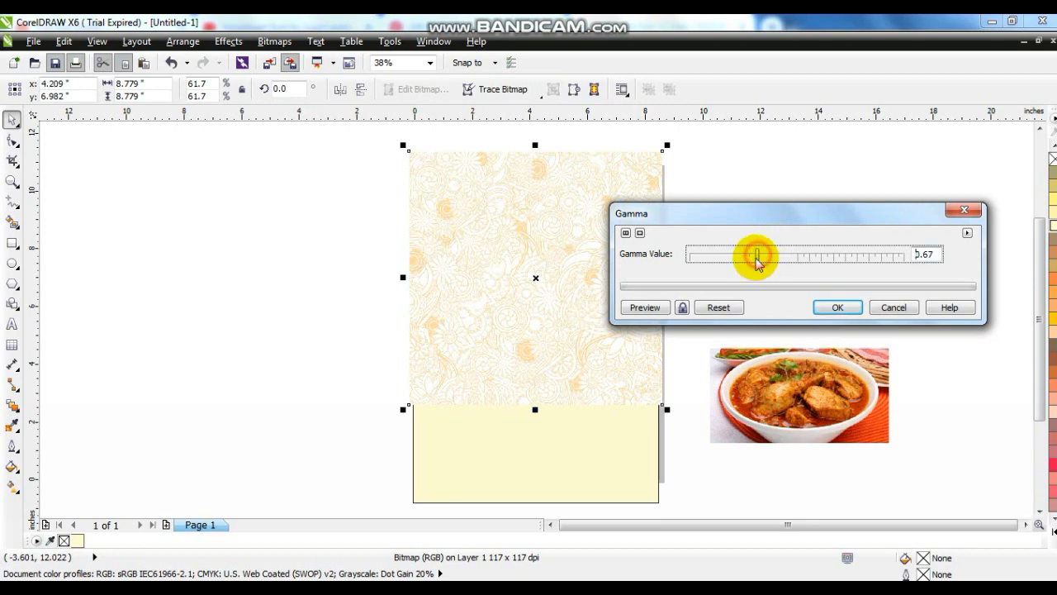
left_click(683, 308)
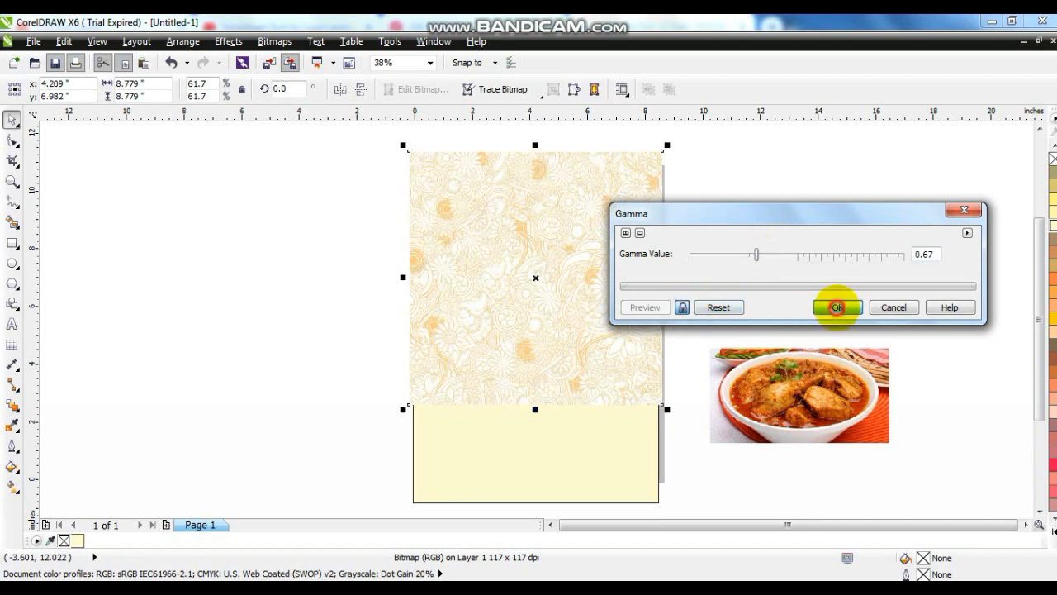
left_click(836, 307)
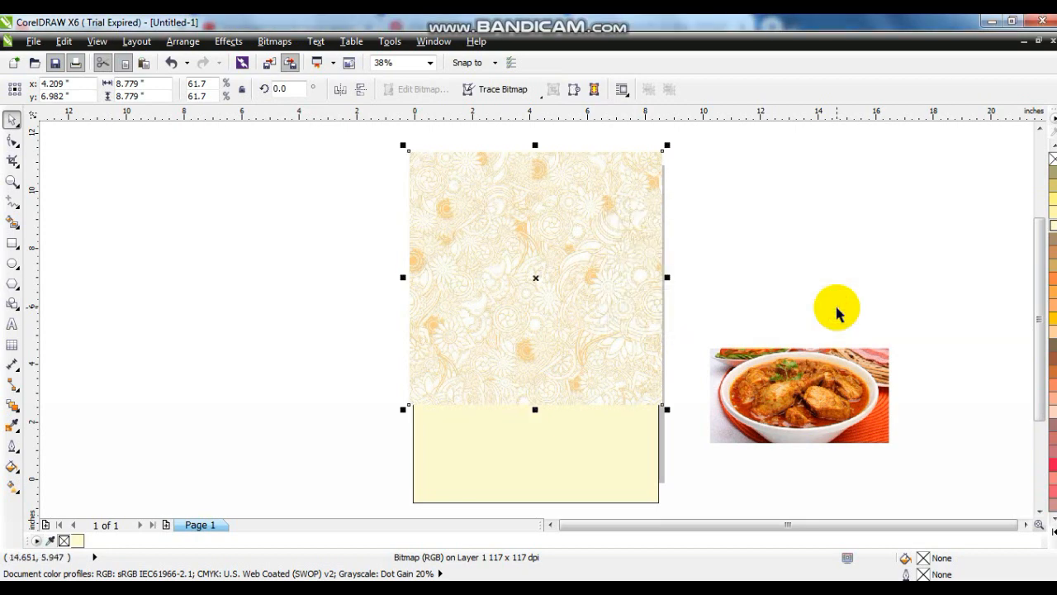
Apply a linear transparency to the floral pattern so it fades out downward from near the page's upper edge.
left_click(15, 425)
left_click(13, 404)
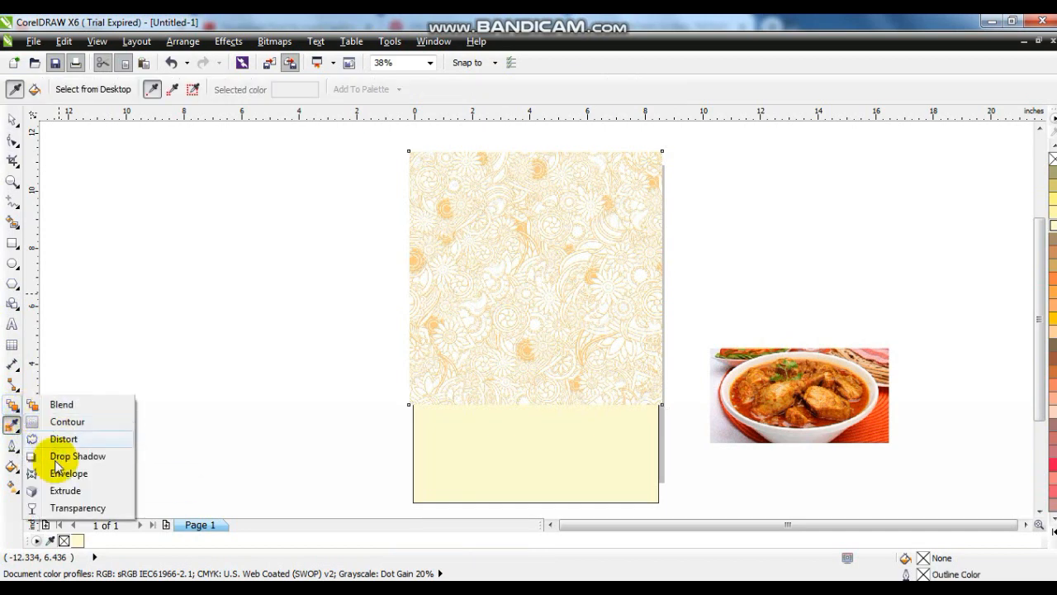
left_click(56, 504)
left_click_drag(511, 206, 507, 359)
mouse_move(507, 209)
left_mouse_down()
mouse_move(511, 180)
mouse_move(504, 196)
left_mouse_up()
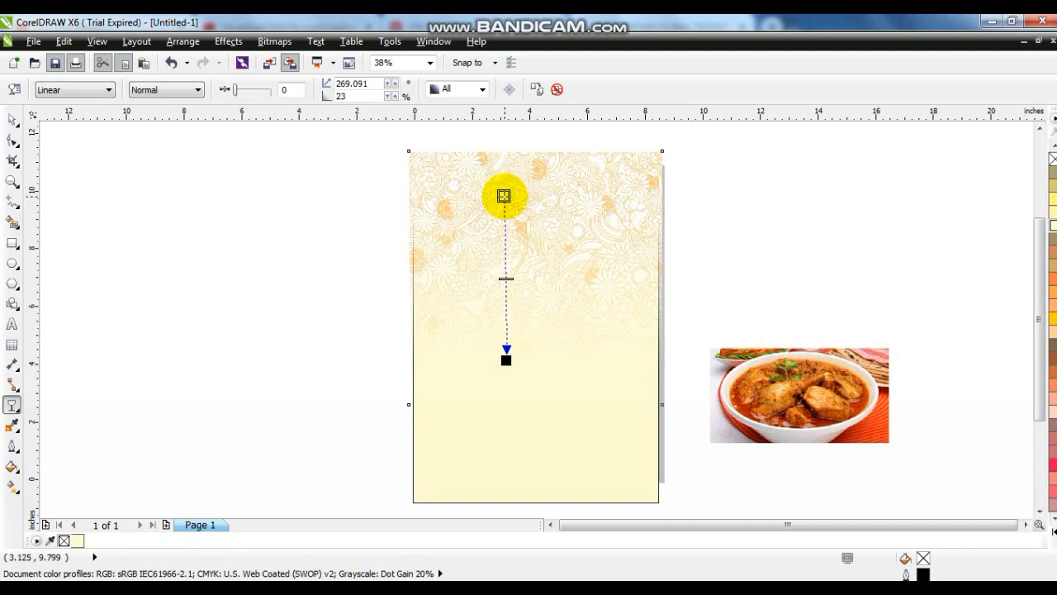
left_click(506, 360)
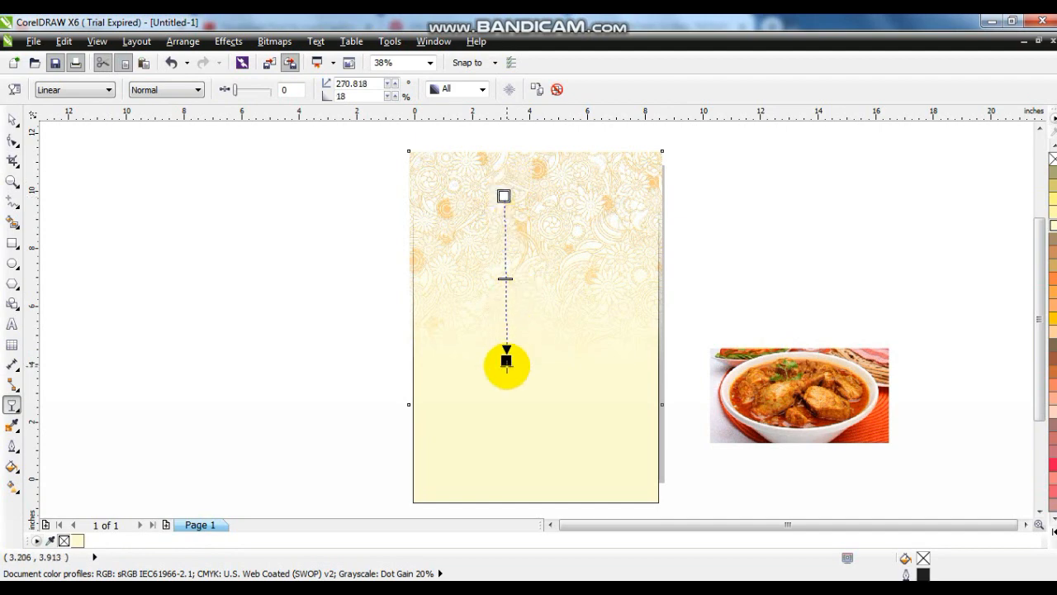
left_click(13, 120)
Send the floral pattern to the back and PowerClip it inside the pale yellow page rectangle.
key("shift+F2")
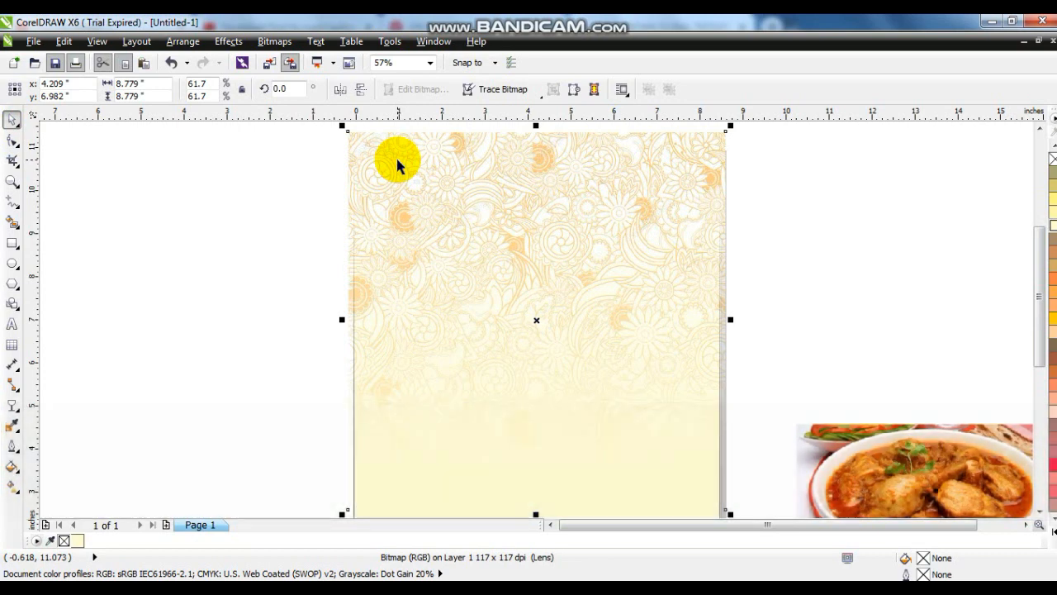
key("shift+Page_Down")
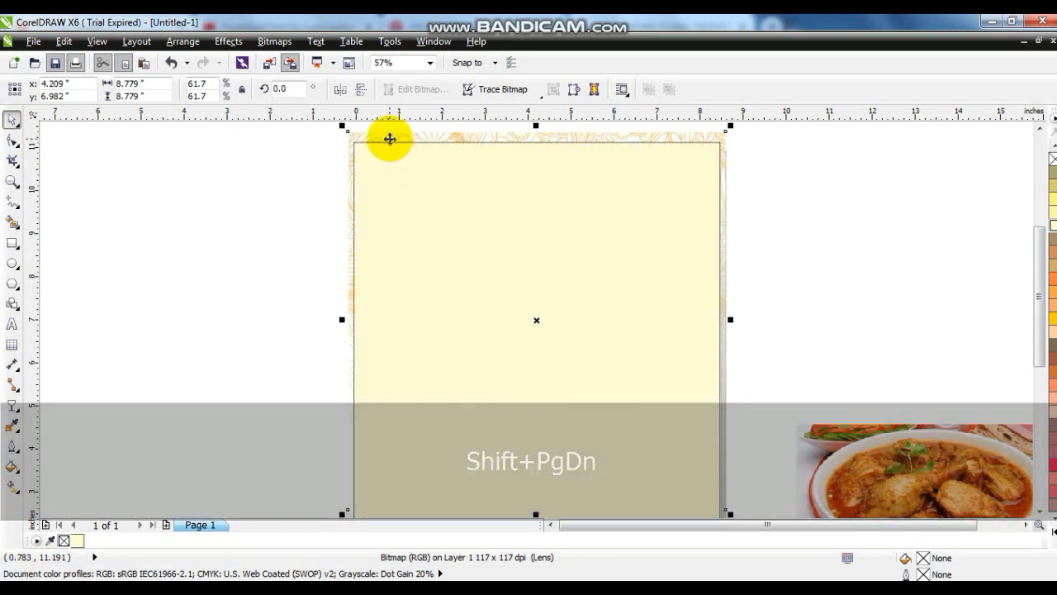
right_click(389, 136)
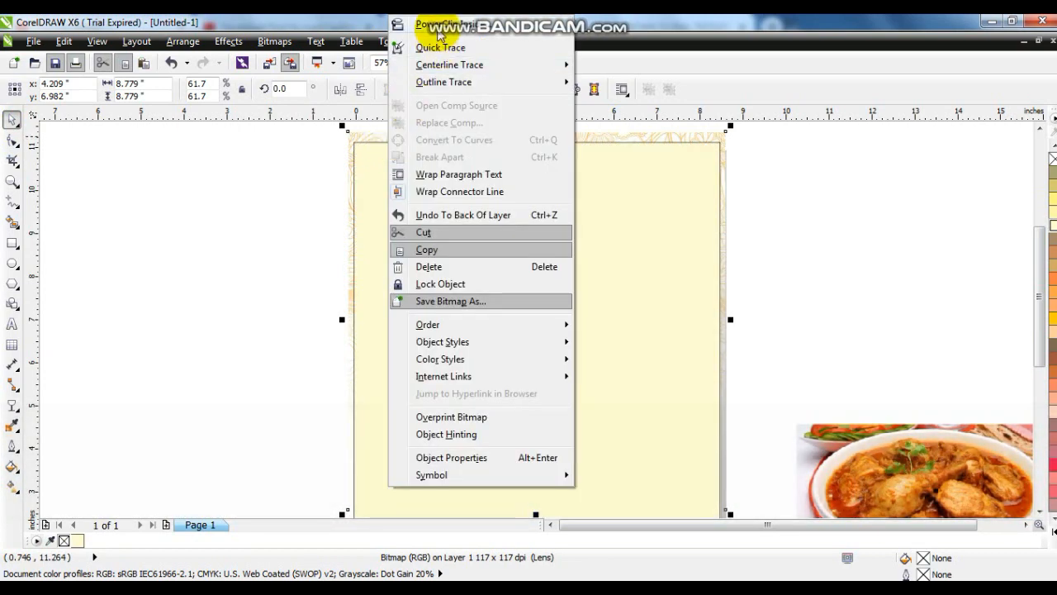
left_click(439, 27)
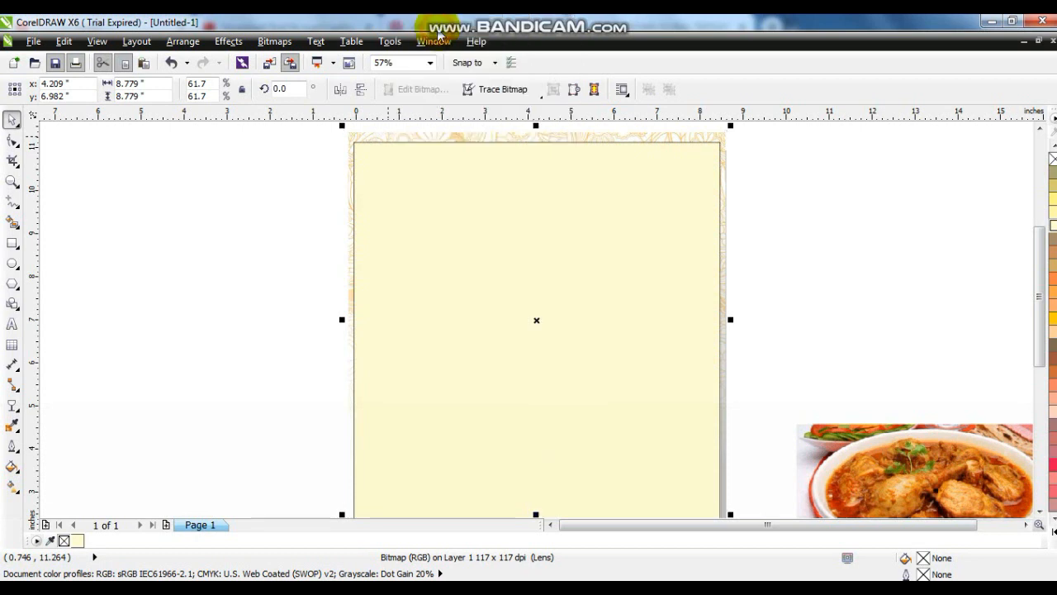
left_click(710, 162)
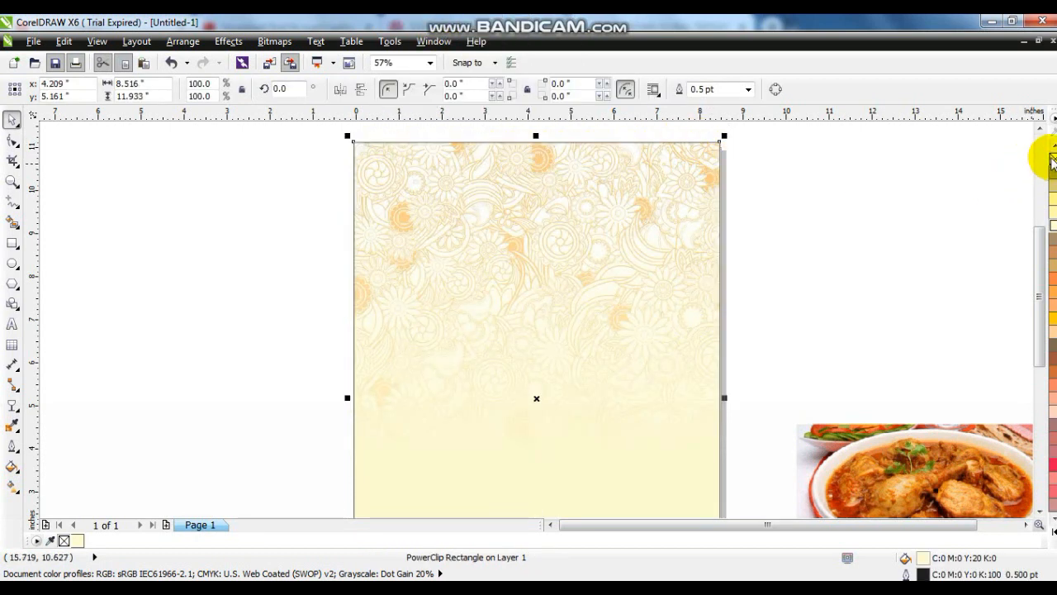
Remove the outline from the page rectangle holding the floral pattern.
left_click(945, 229)
left_click(706, 262)
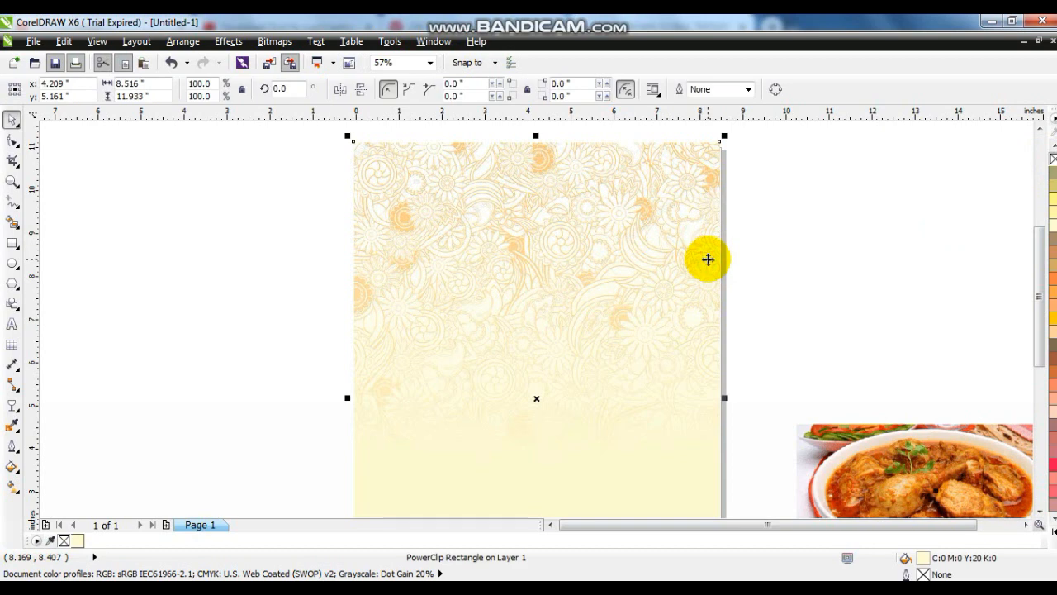
key("shift+F2")
left_click(772, 279)
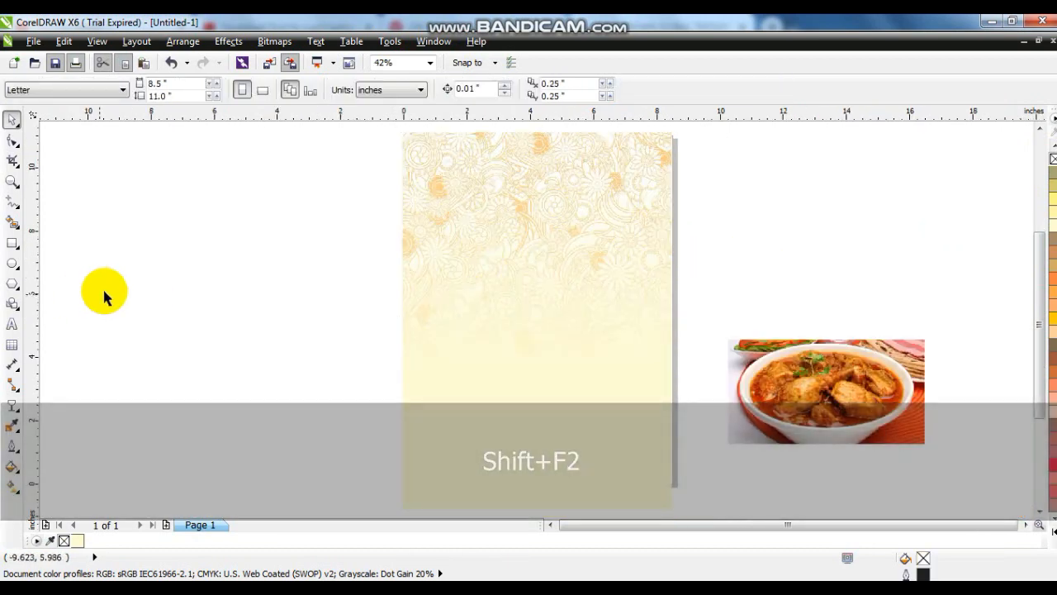
Draw a circle over the page's lower-left corner and scale it to about 9.35 inches in diameter.
left_click(12, 264)
left_click_drag(167, 330, 308, 502)
left_click(12, 119)
left_click_drag(283, 378, 462, 401)
left_click_drag(337, 276, 252, 233)
left_click_drag(436, 374, 435, 386)
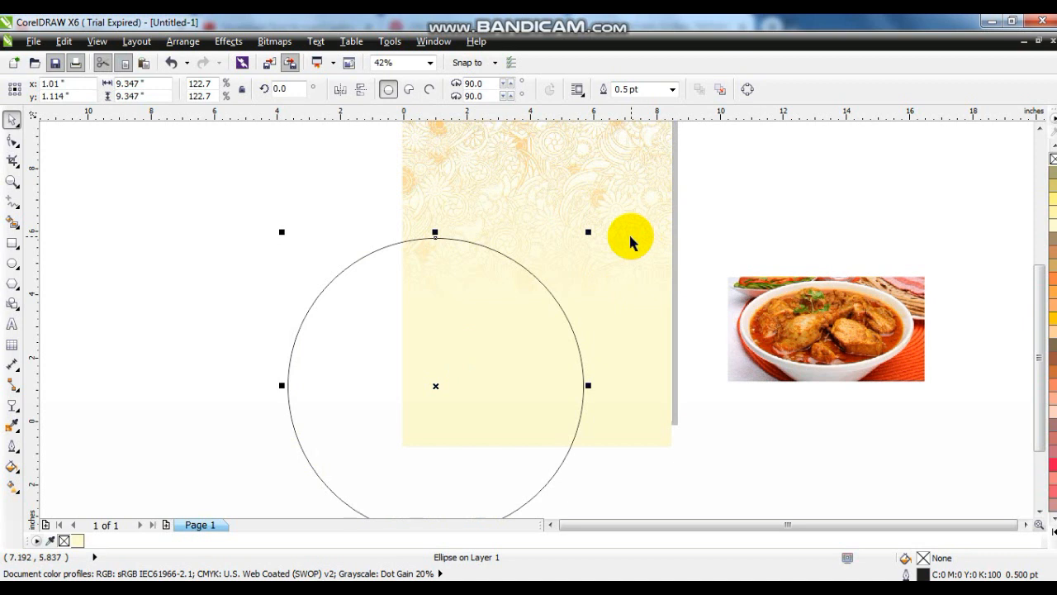
Create two smaller concentric copies of the circle, about 7.12 and 4.99 inches in diameter.
left_click_drag(590, 233, 536, 297)
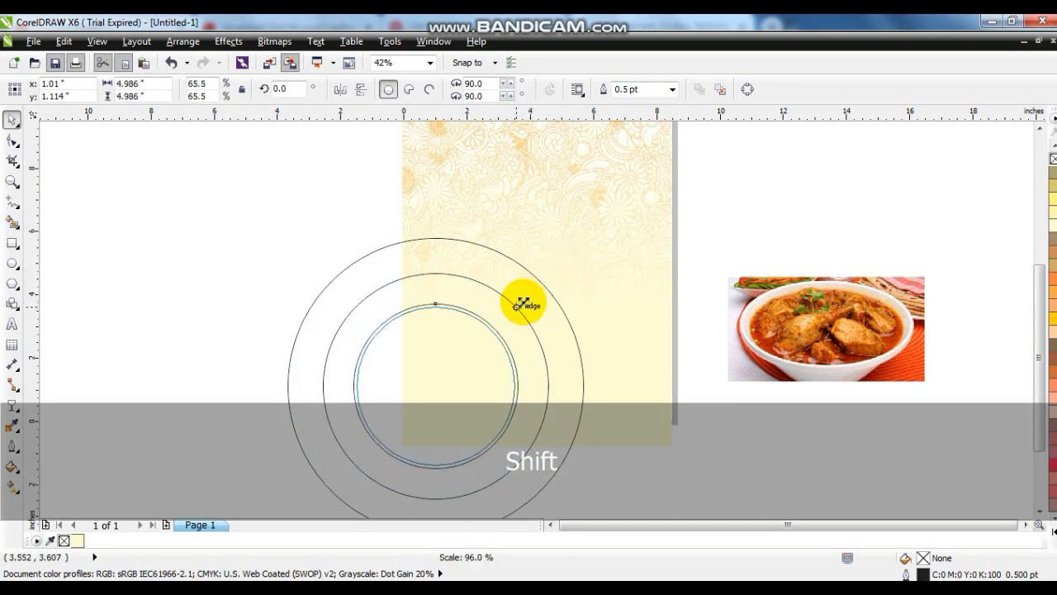
left_click_drag(522, 304, 520, 302)
Fill the innermost circle with orange (C:0 M:60 Y:100) and the middle circle with deep yellow (C:0 M:20 Y:100).
left_click(1053, 533)
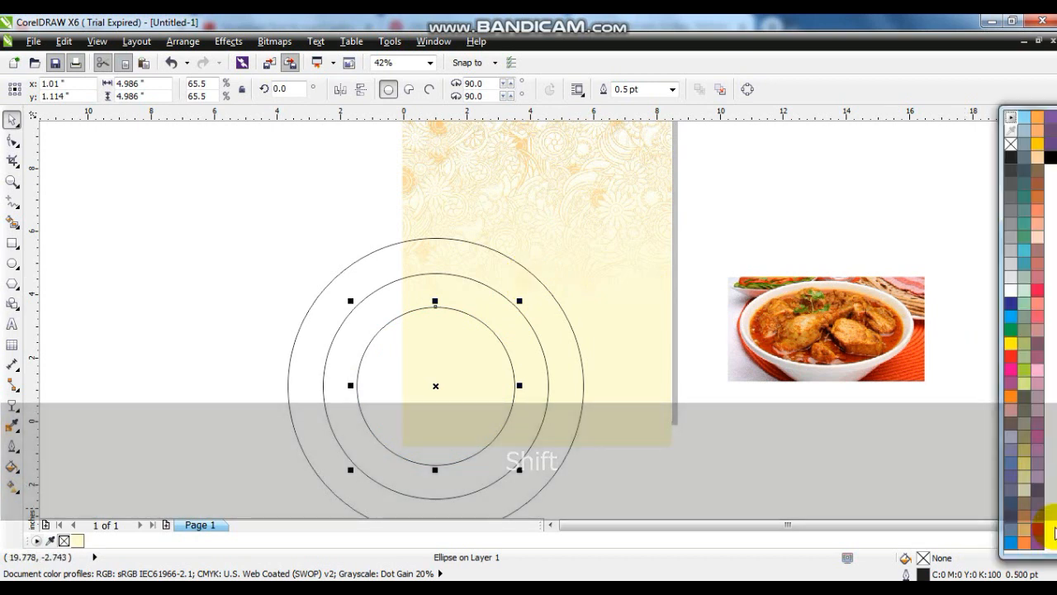
left_click(1011, 397)
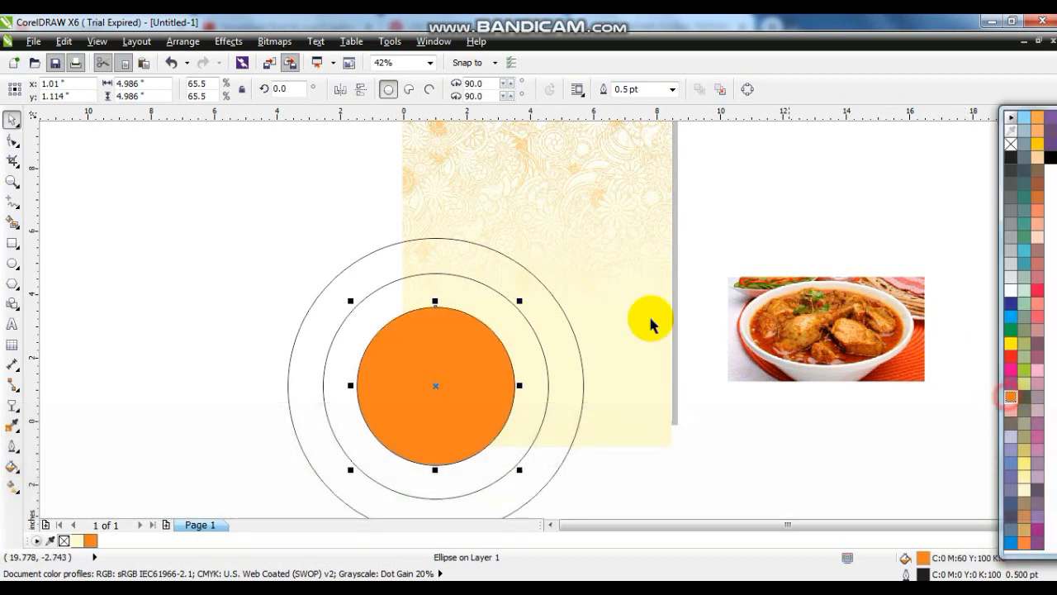
left_click(498, 294)
left_click(1049, 528)
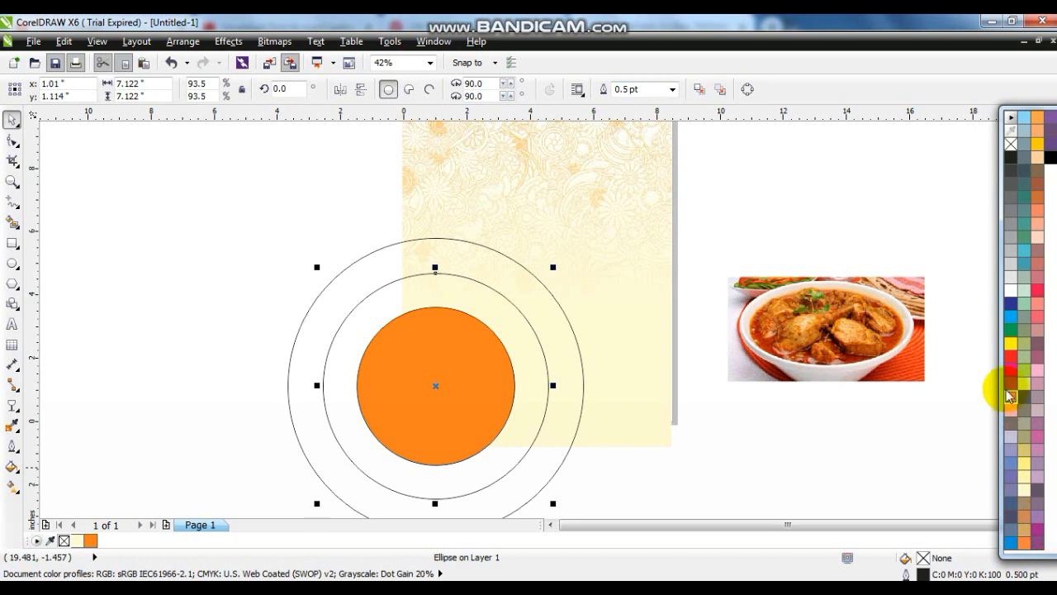
left_click(1040, 145)
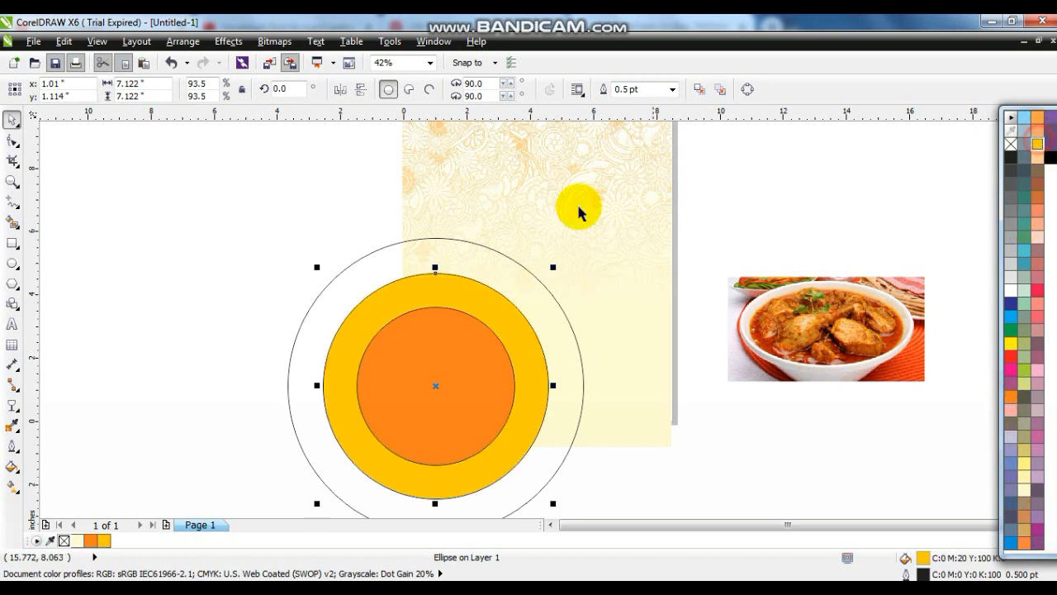
Fill the largest circle with light yellow (C:0 M:0 Y:60 K:0) and remove the outlines of all three circles.
left_click(498, 248)
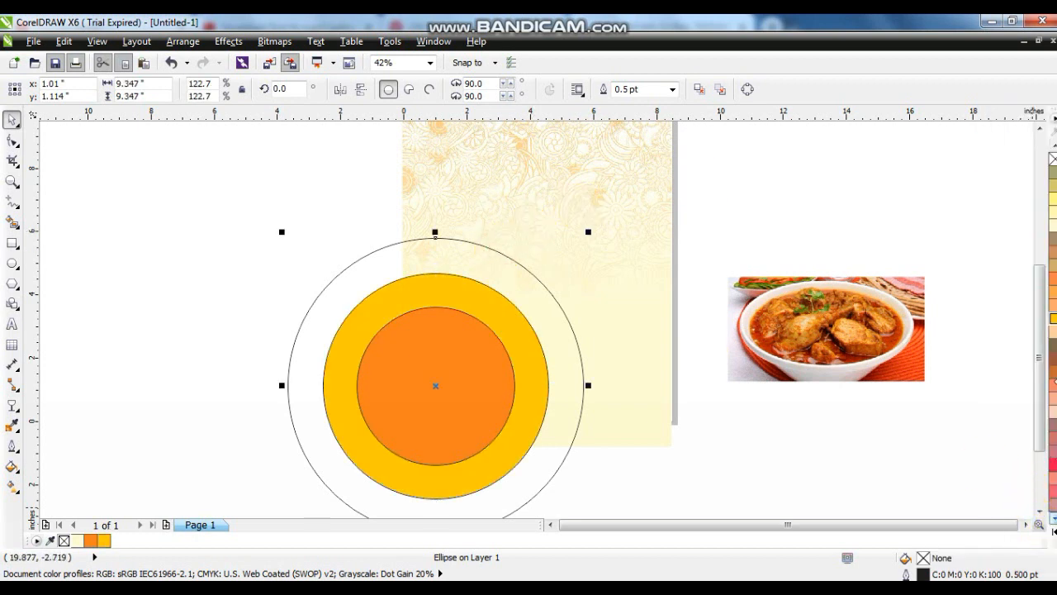
left_click(1053, 211)
left_click(522, 325, "shift")
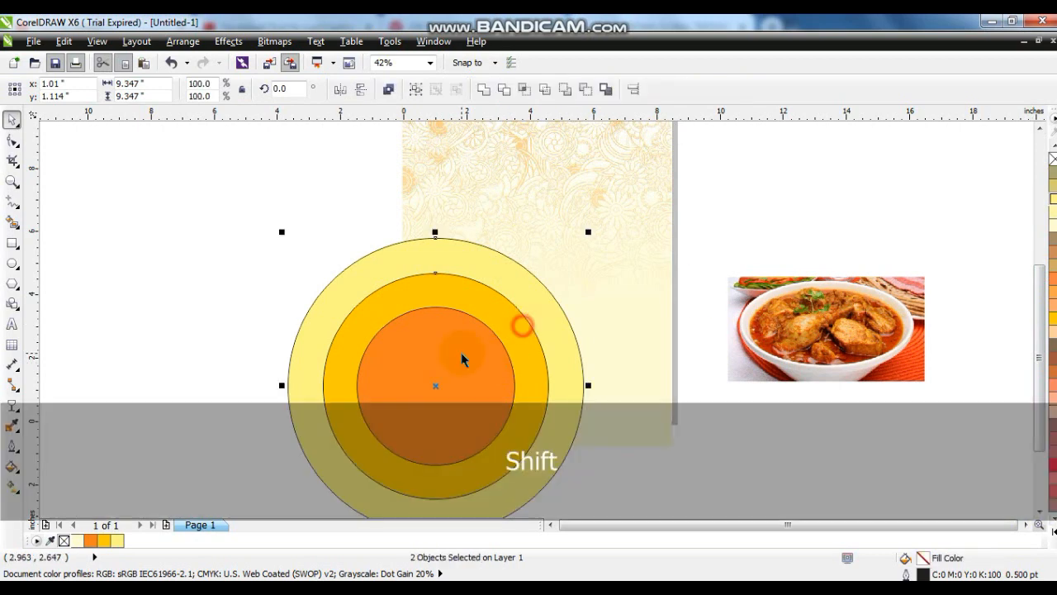
right_click(1052, 161)
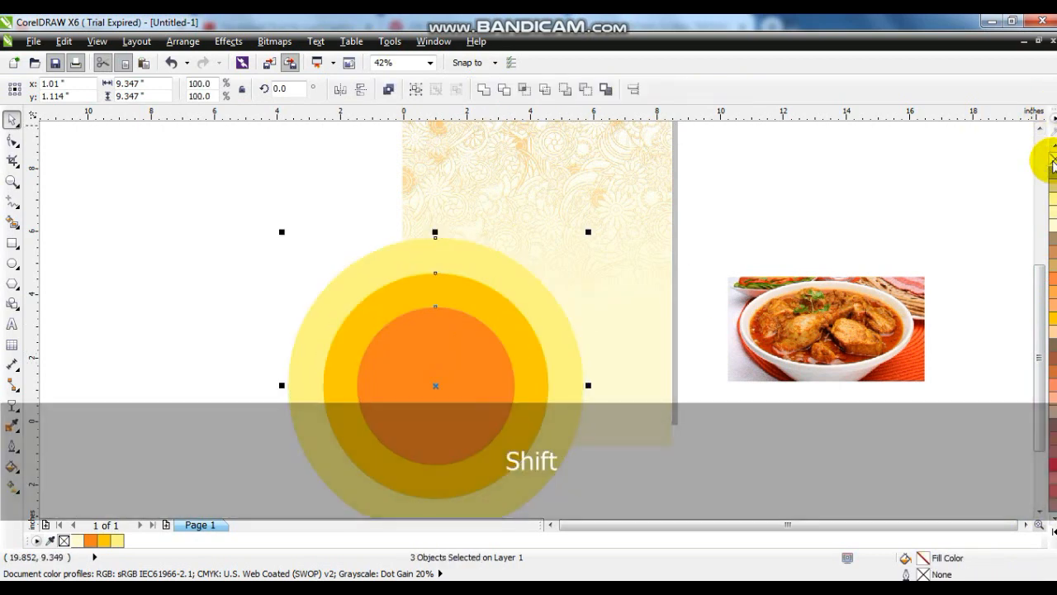
Duplicate the three circles horizontally to the page's lower-right corner and order the copies behind the original set but above the background.
key("KP_Add")
left_click_drag(394, 285, 626, 349)
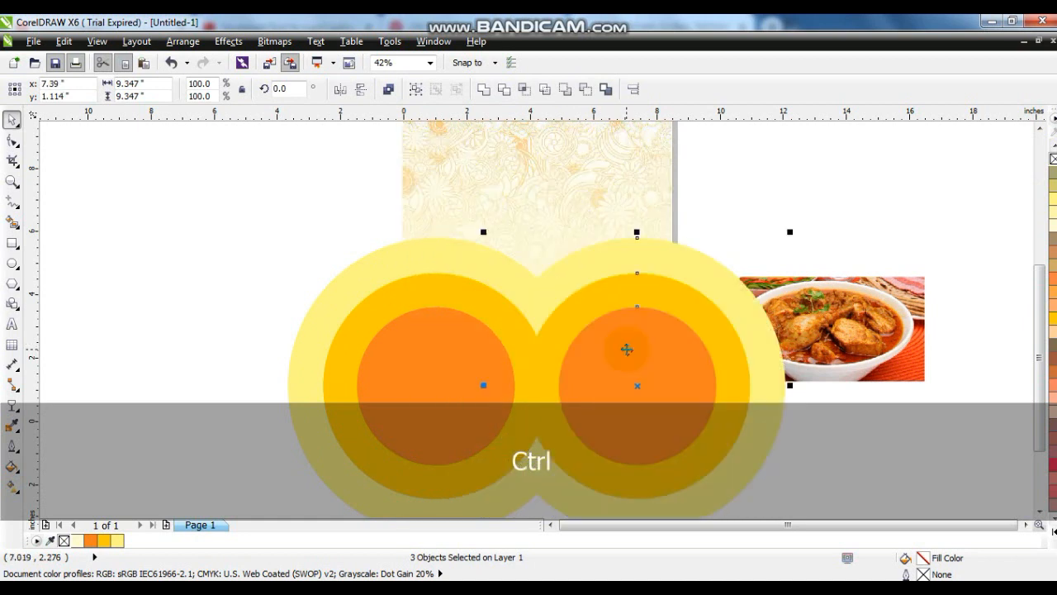
key("shift+Page_Down")
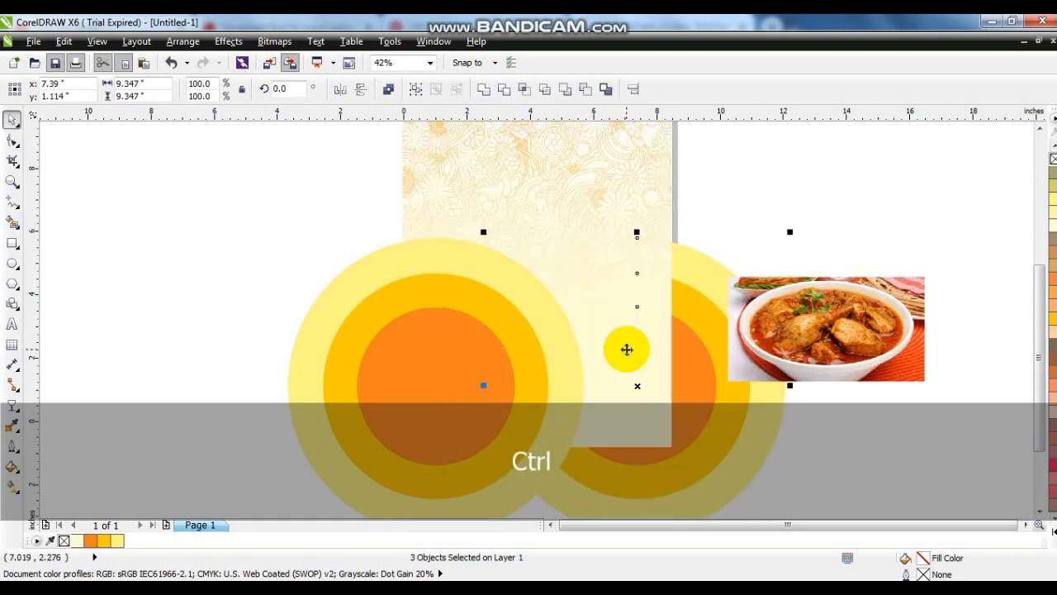
key("ctrl+Page_Up")
key("ctrl+Page_Up")
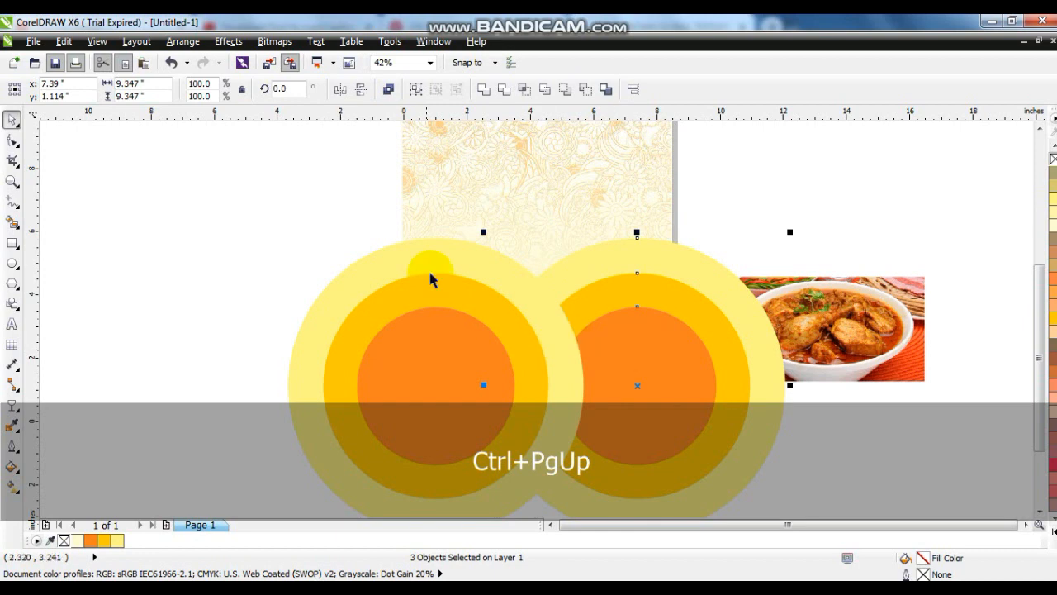
left_click(756, 194)
Fill the right-hand set's largest circle with orange and its innermost circle with light yellow.
left_click(691, 247)
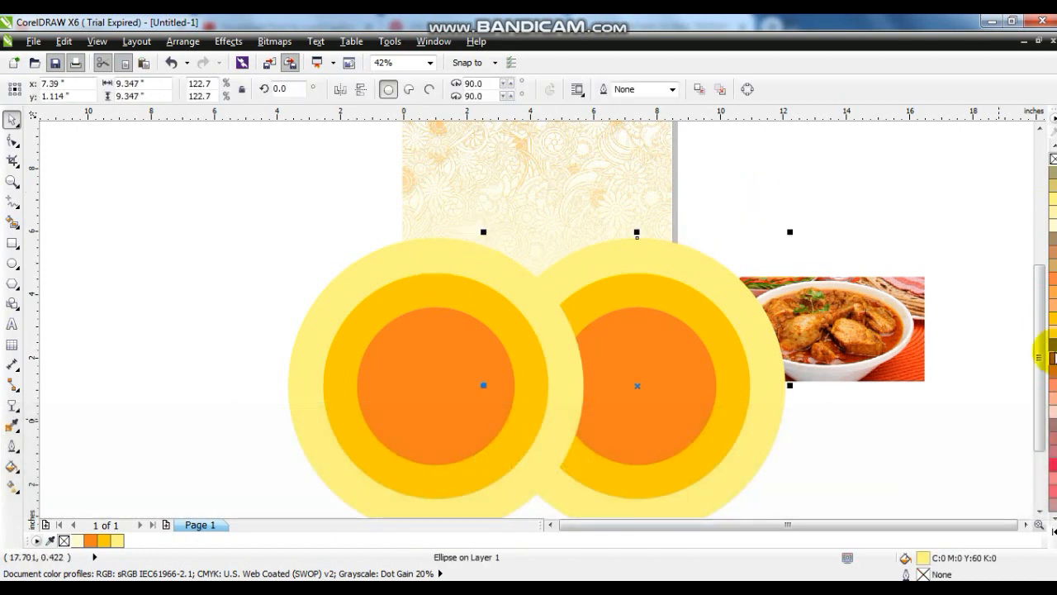
left_click(90, 540)
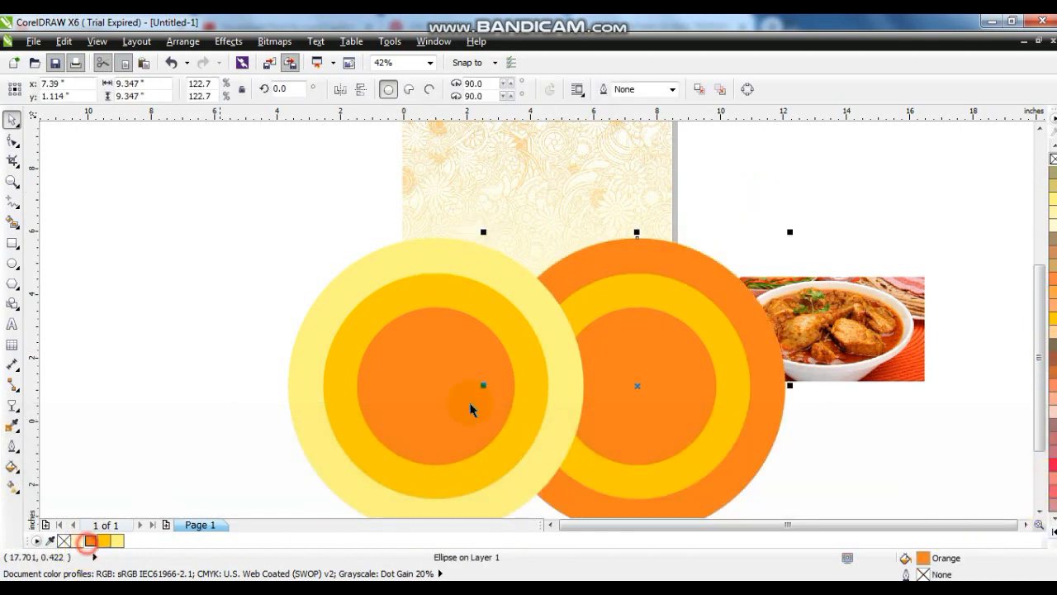
left_click(635, 328)
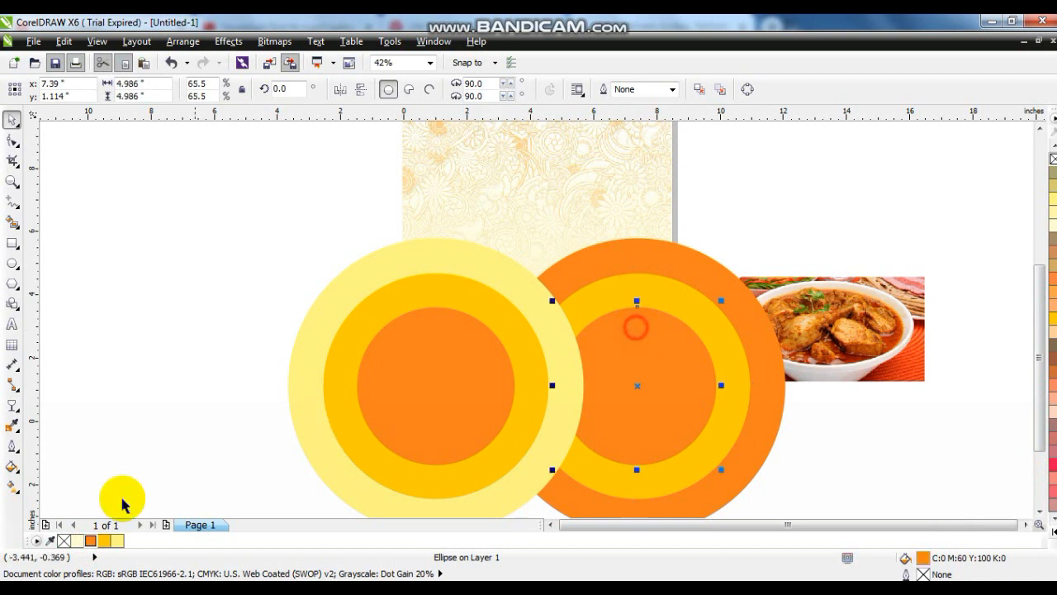
left_click(114, 540)
left_click(164, 356)
Move the curry photo farther from the page and PowerClip all six circles inside the floral background rectangle.
left_click_drag(851, 316, 974, 254)
left_click_drag(828, 166, 223, 529)
right_click(521, 273)
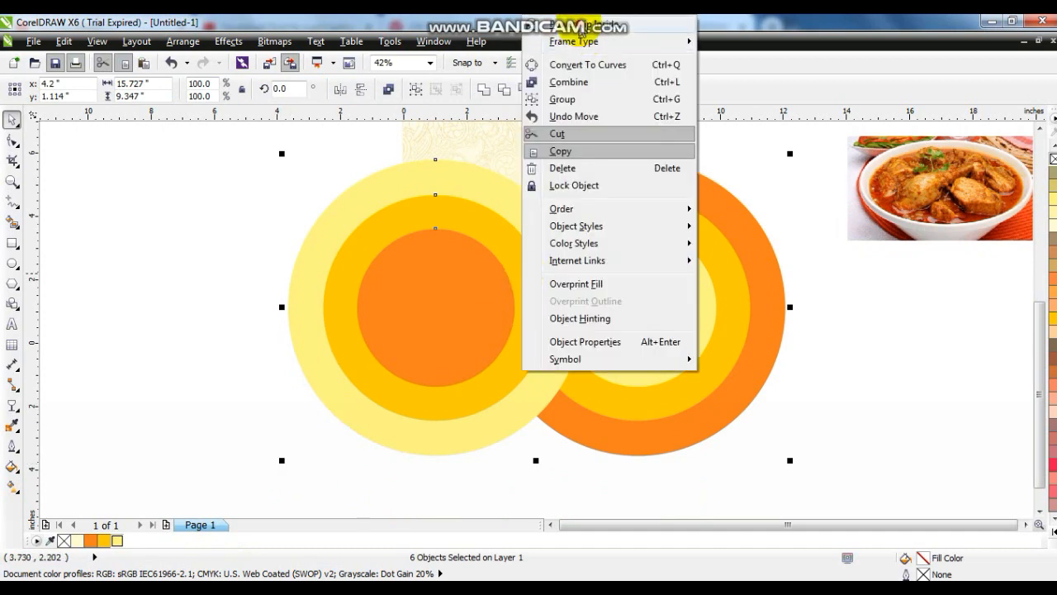
left_click(580, 27)
left_click(567, 148)
key("shift+F2")
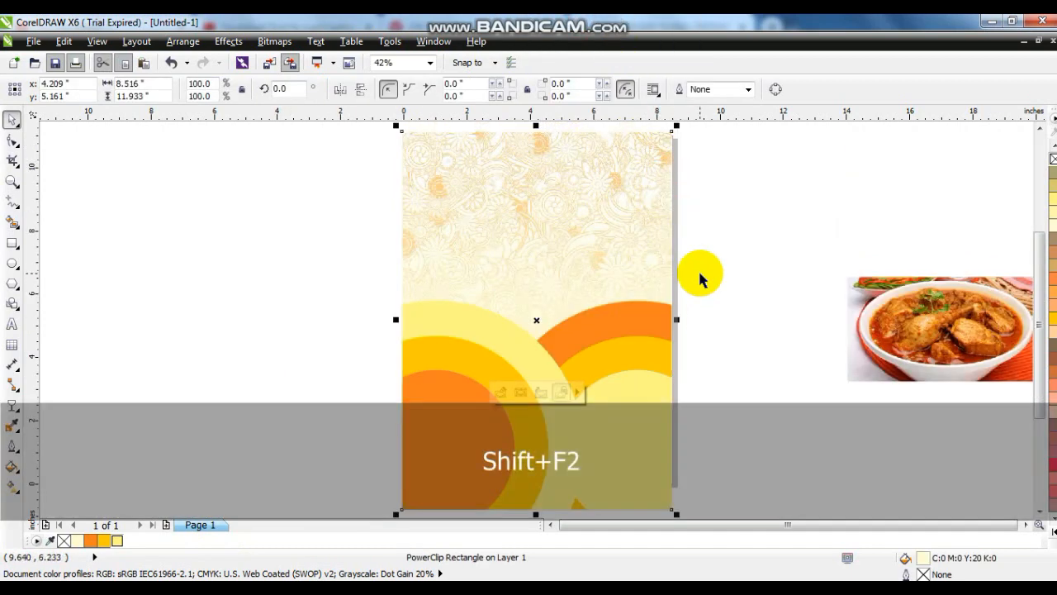
key("Escape")
Trace a closed seven-node outline of straight segments around the bowl in the curry photo.
left_click(772, 319)
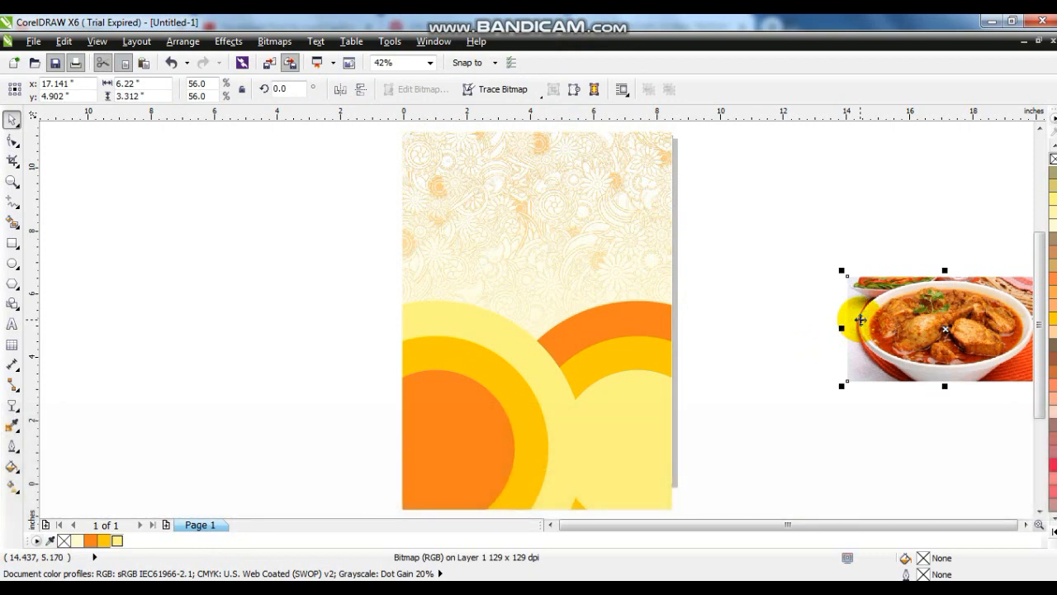
key("shift+F2")
key("Escape")
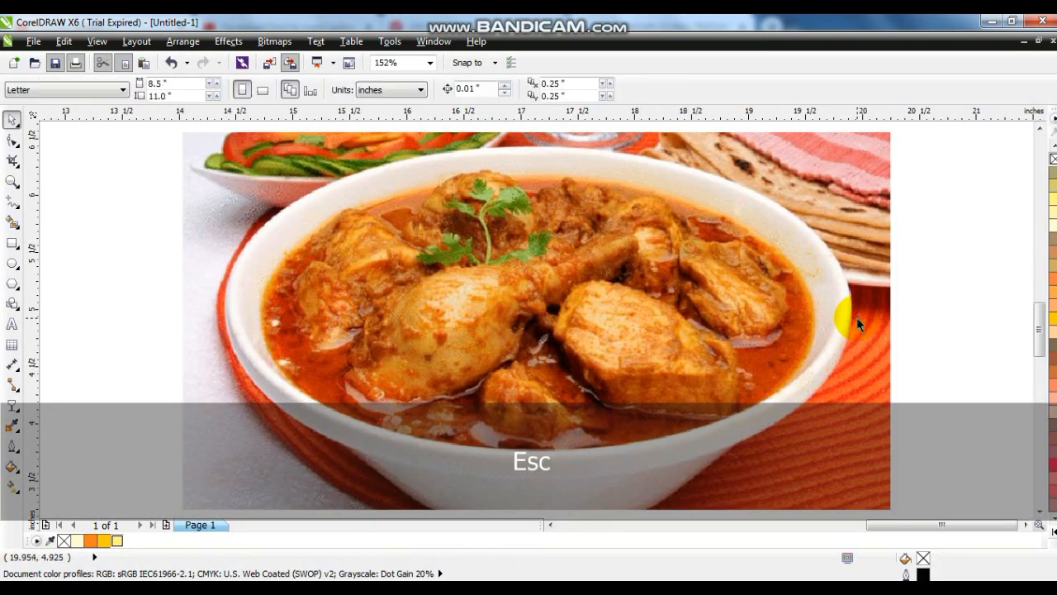
left_click(11, 200)
left_click(302, 199)
double_click(711, 178)
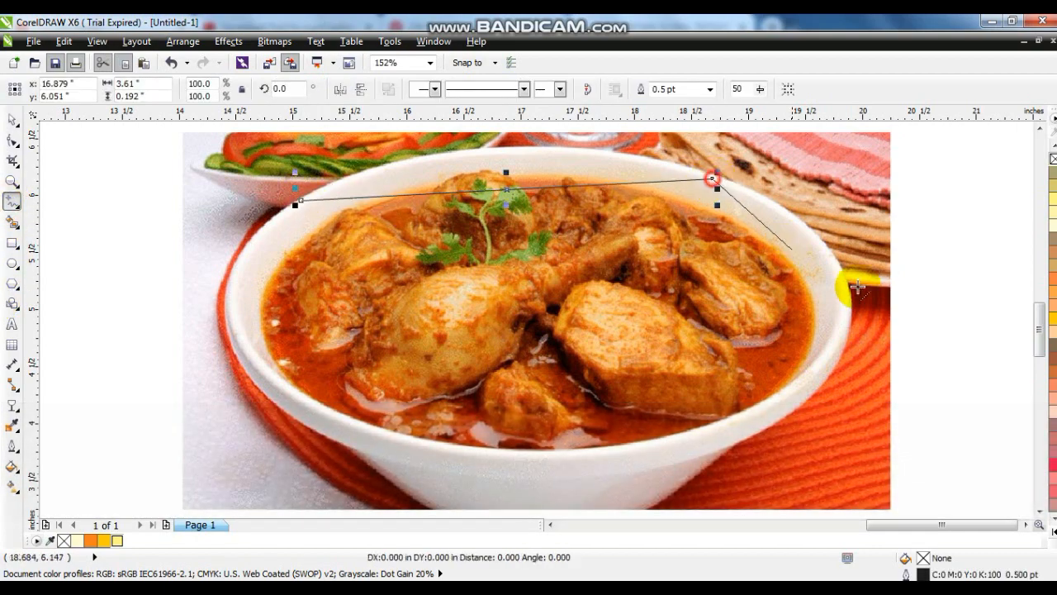
double_click(843, 277)
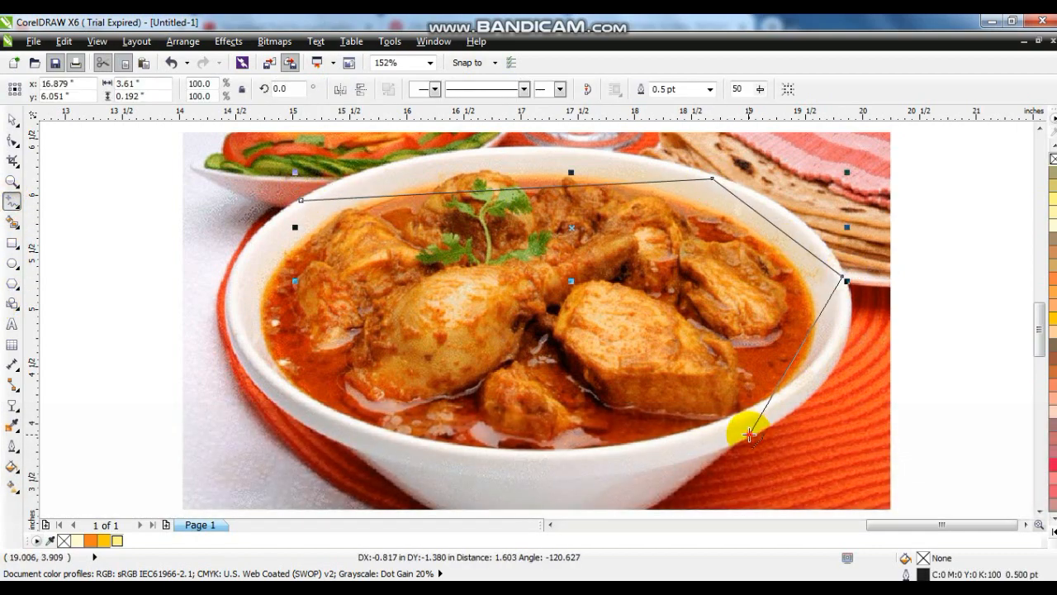
double_click(749, 433)
double_click(664, 500)
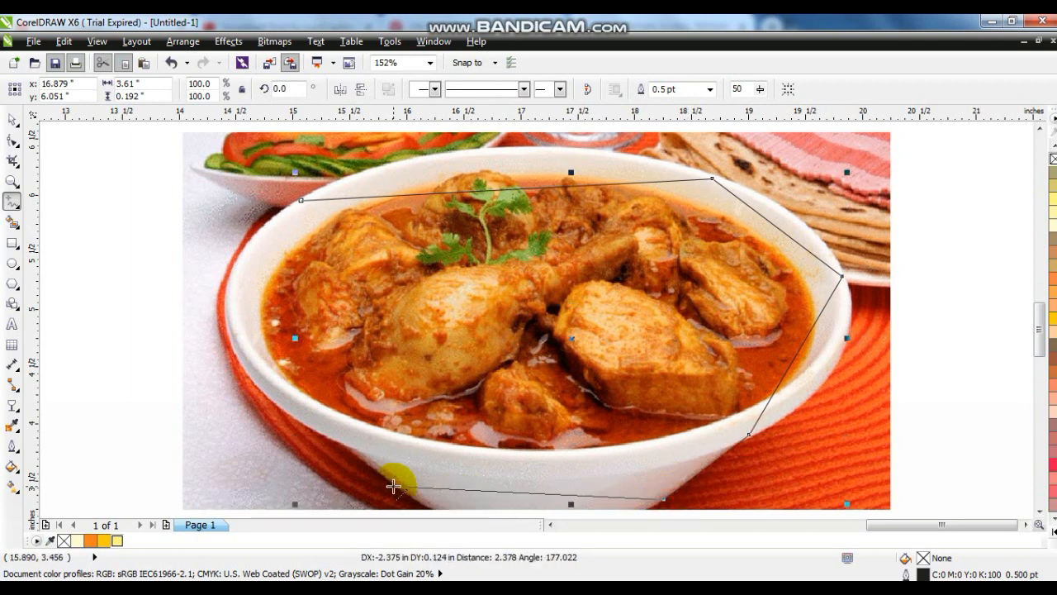
left_click(350, 446)
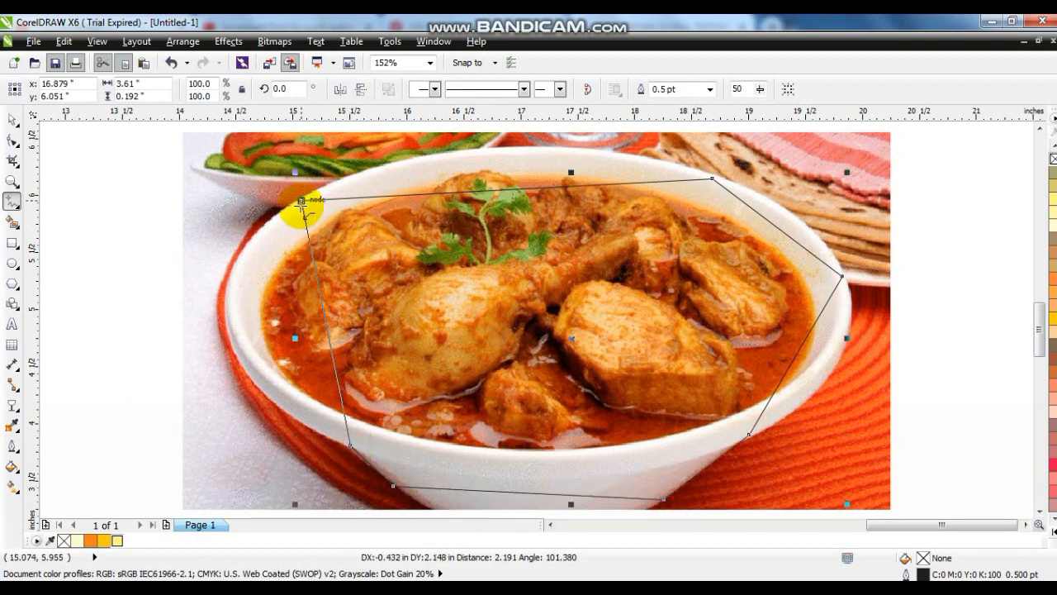
left_click(300, 202)
Convert all straight segments of the bowl outline to curves.
left_click(13, 142)
key("F3")
left_click_drag(211, 146, 721, 400)
left_click(213, 89)
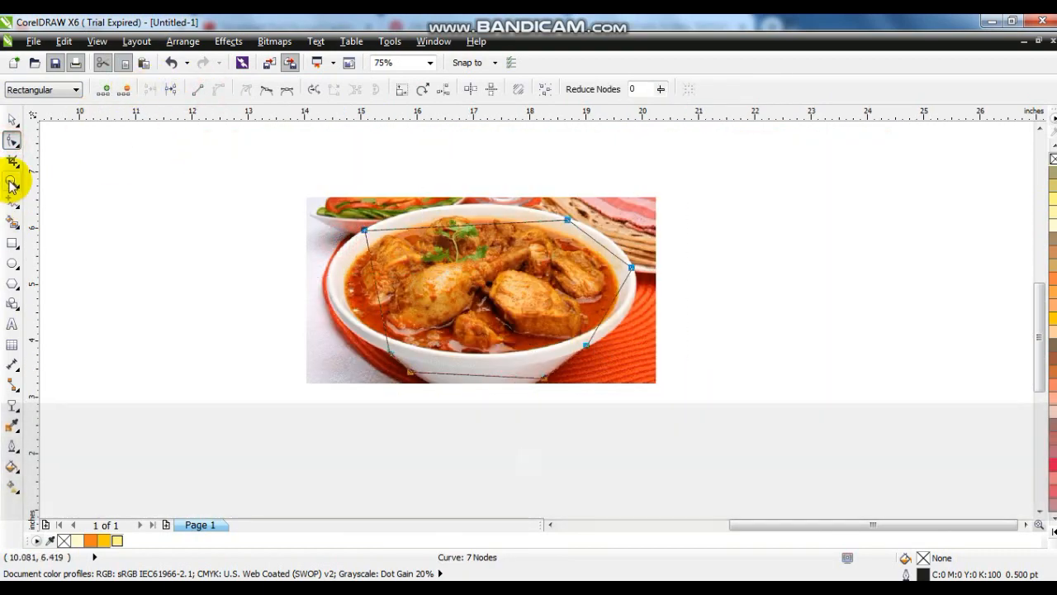
Bend the outline's upper segments along the bowl's rim and delete the node at the rim's upper right.
left_click(12, 180)
left_click_drag(289, 158, 738, 455)
left_click(13, 141)
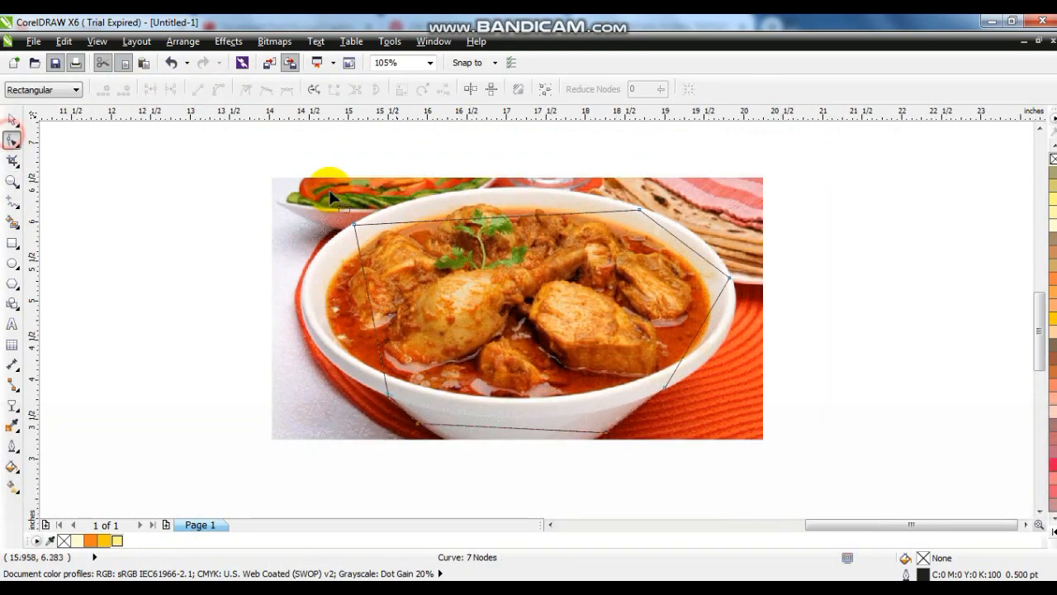
left_click_drag(417, 198, 431, 200)
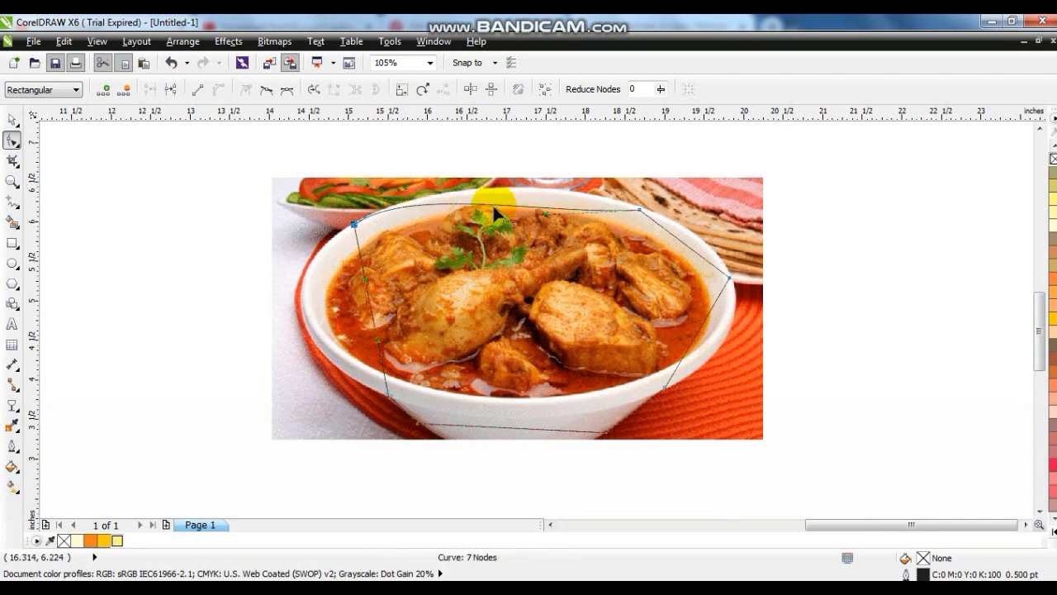
left_click_drag(546, 219, 581, 179)
left_click_drag(687, 247, 704, 235)
left_click(643, 215)
key("Delete")
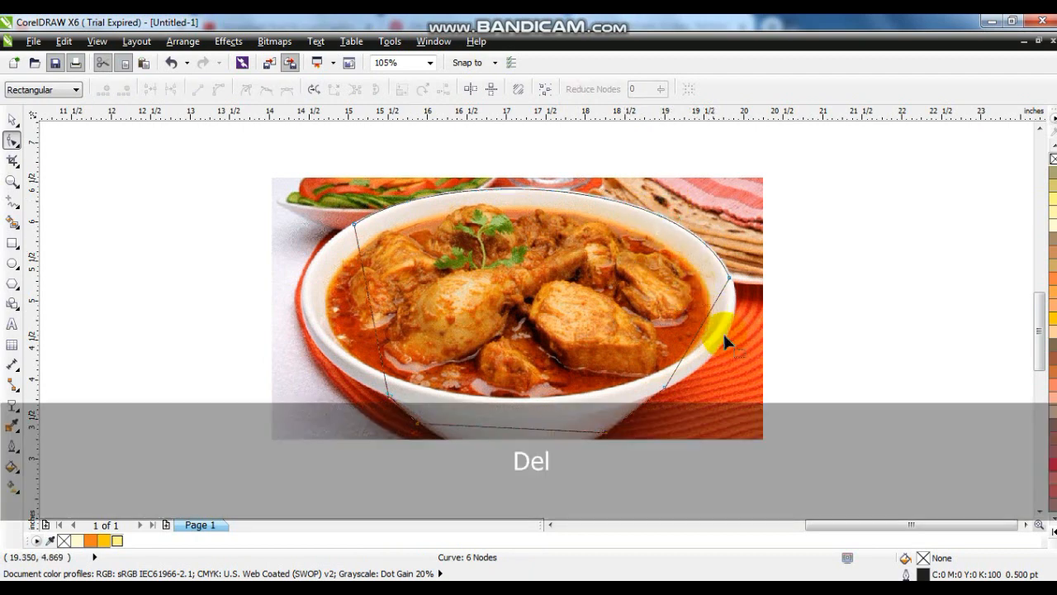
Curve the outline's right, left and bottom segments to follow the bowl's edges.
left_click(693, 335)
left_click_drag(699, 333, 726, 339)
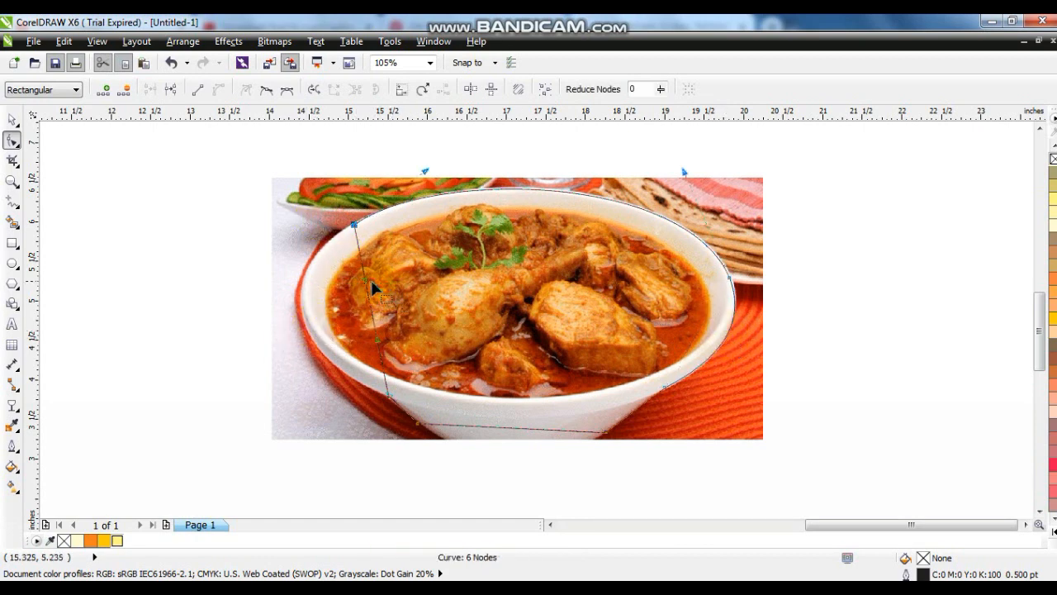
left_click_drag(363, 286, 326, 268)
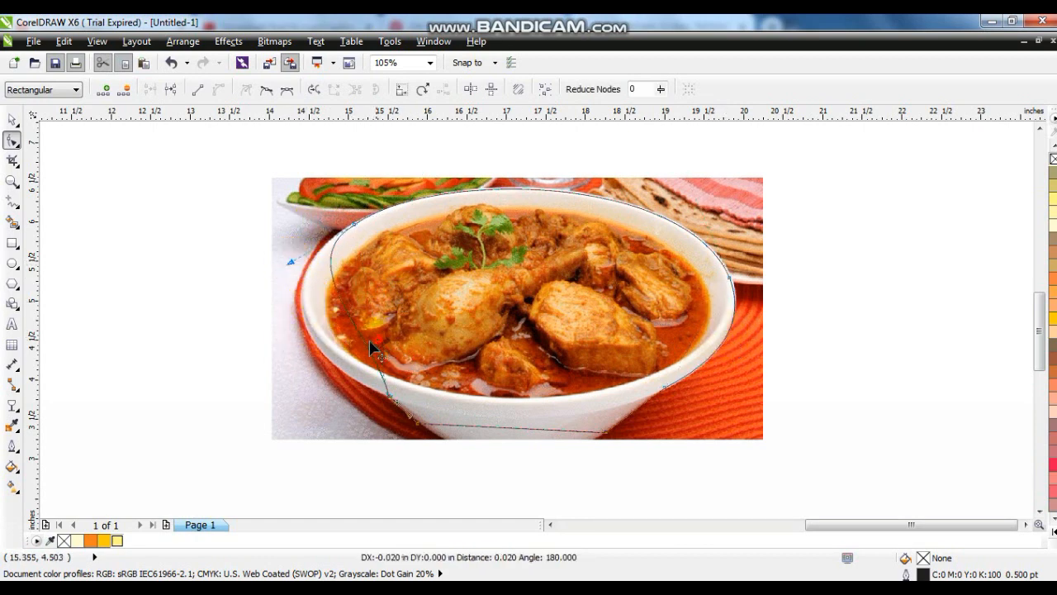
left_click_drag(268, 337, 267, 334)
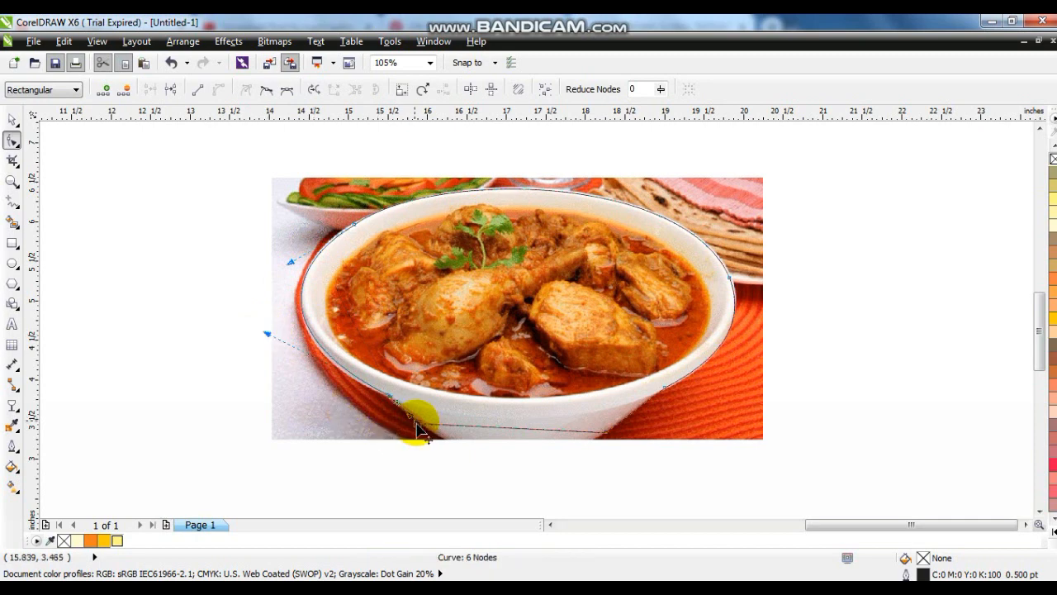
left_click(12, 121)
left_click(11, 141)
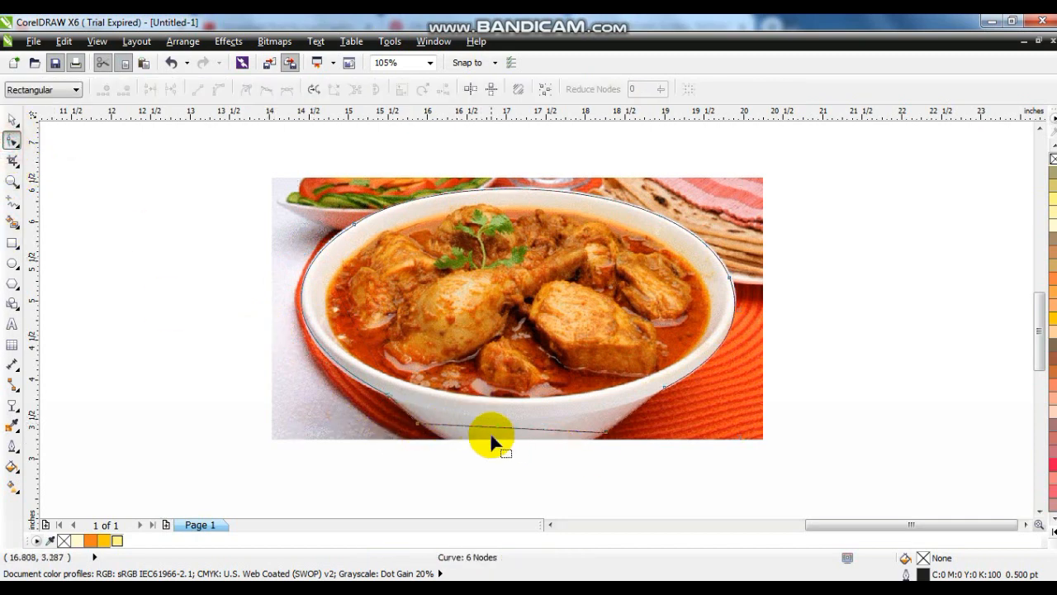
left_click_drag(493, 433, 488, 440)
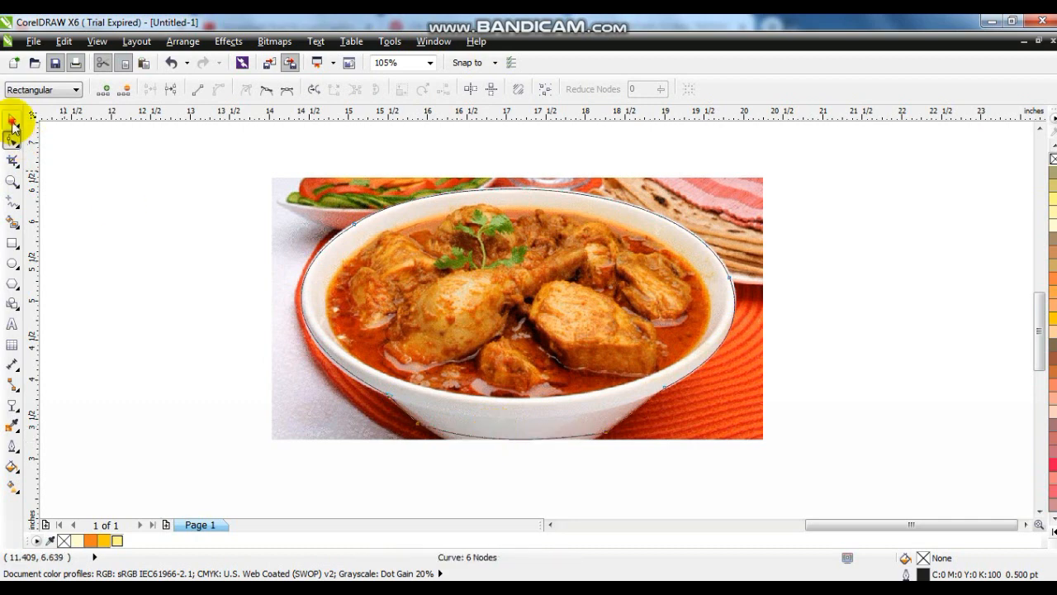
PowerClip the curry photo inside the traced bowl shape and leave the shape without an outline.
left_click(12, 122)
left_click(693, 205)
left_click(232, 42)
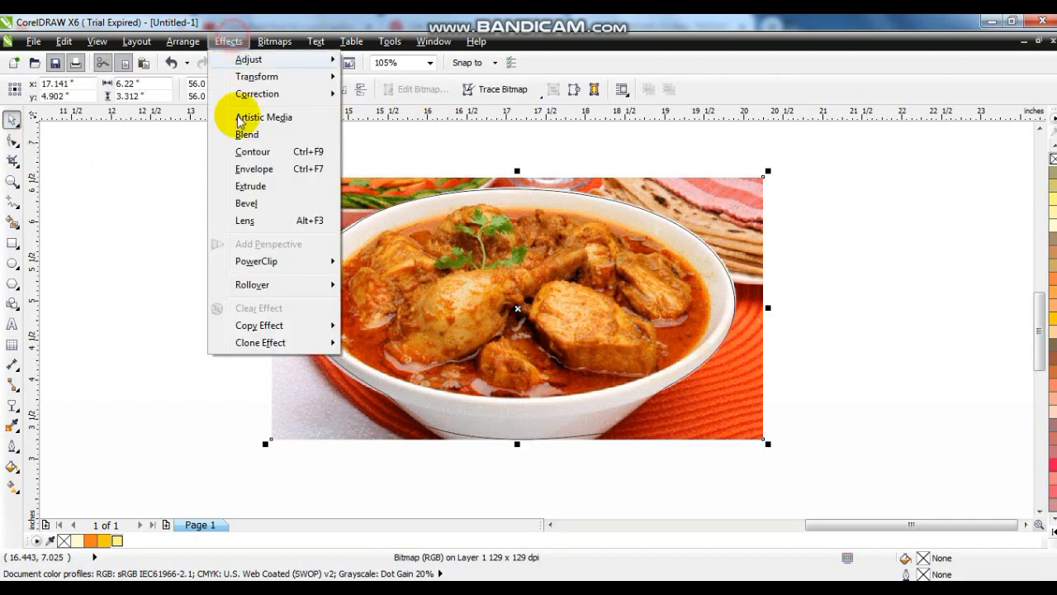
mouse_move(259, 261)
left_click(371, 262)
left_click(431, 194)
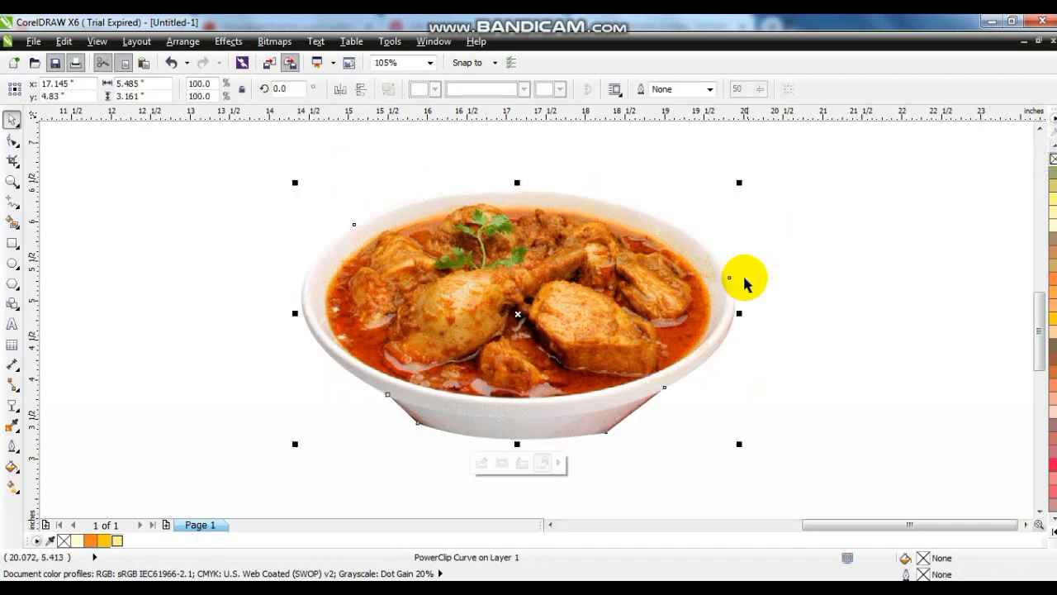
Move the cut-out bowl onto the lower part of the page and enlarge it to about 10.27 inches wide.
key("F4")
left_click_drag(457, 434, 397, 467)
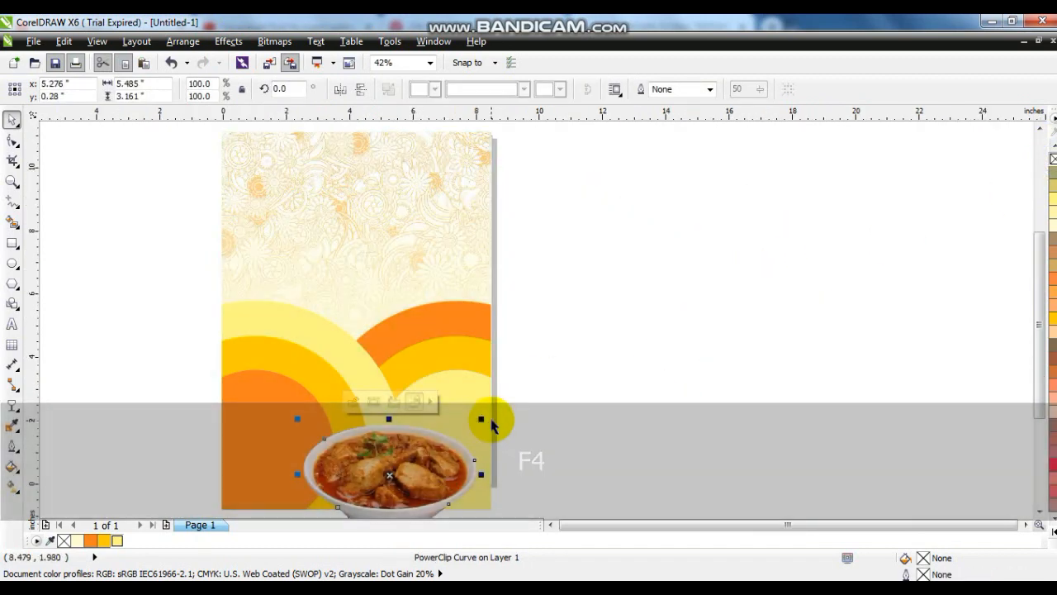
left_click_drag(482, 420, 634, 315)
left_click_drag(545, 403, 503, 417)
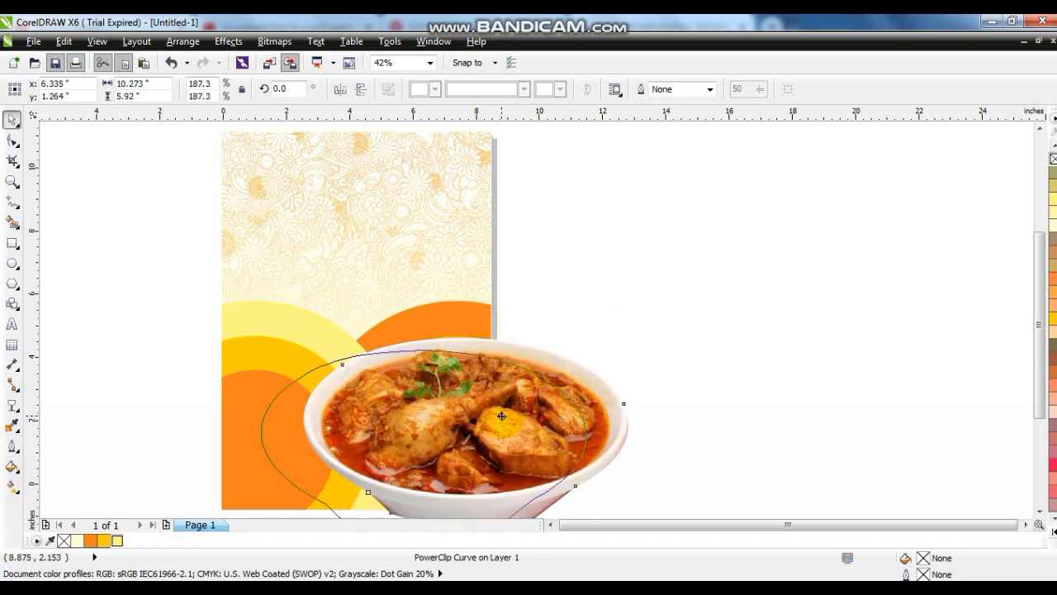
Rotate the bowl about 13.4 degrees, scale it to about 10.02 inches wide and place it overhanging the page's lower-right corner.
left_click(512, 419)
left_click_drag(590, 347, 547, 388)
left_click_drag(591, 337, 614, 322)
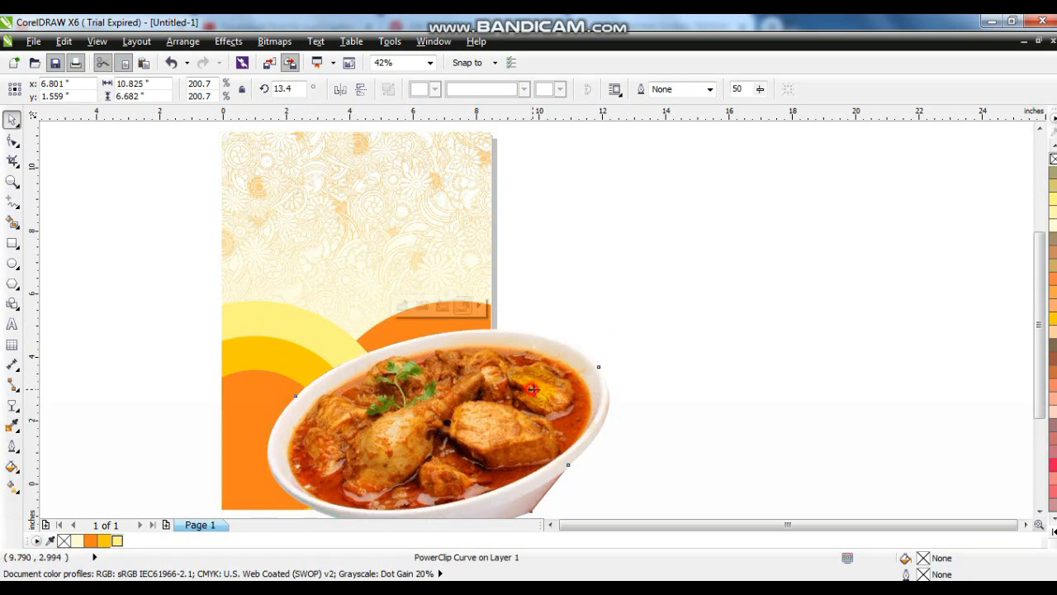
left_click_drag(619, 319, 611, 334)
left_click_drag(550, 395, 545, 398)
PowerClip the rotated bowl inside the floral background rectangle.
right_click(545, 398)
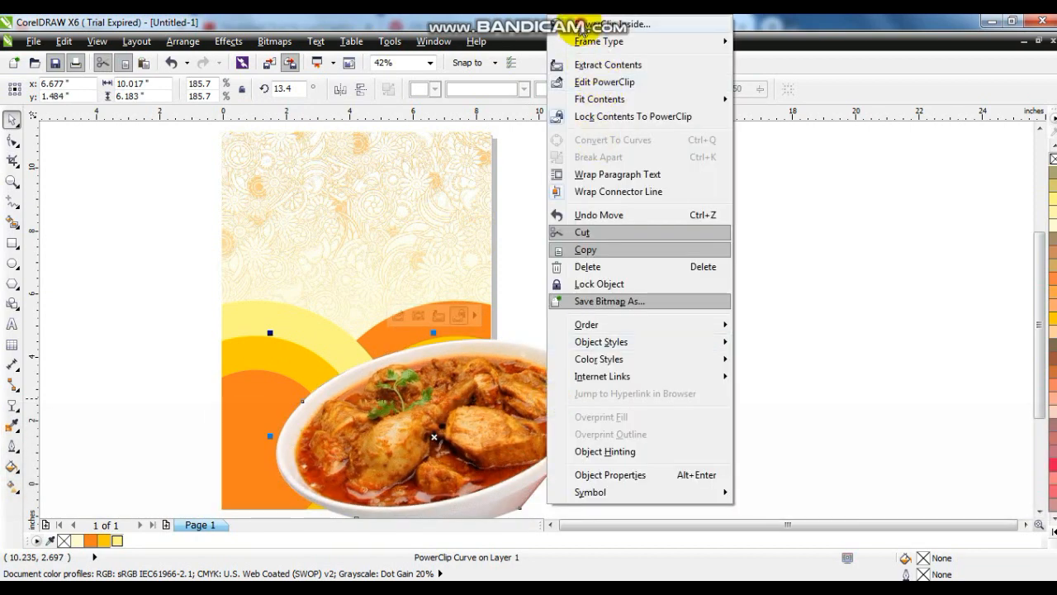
left_click(586, 25)
left_click(432, 207)
left_click(607, 267)
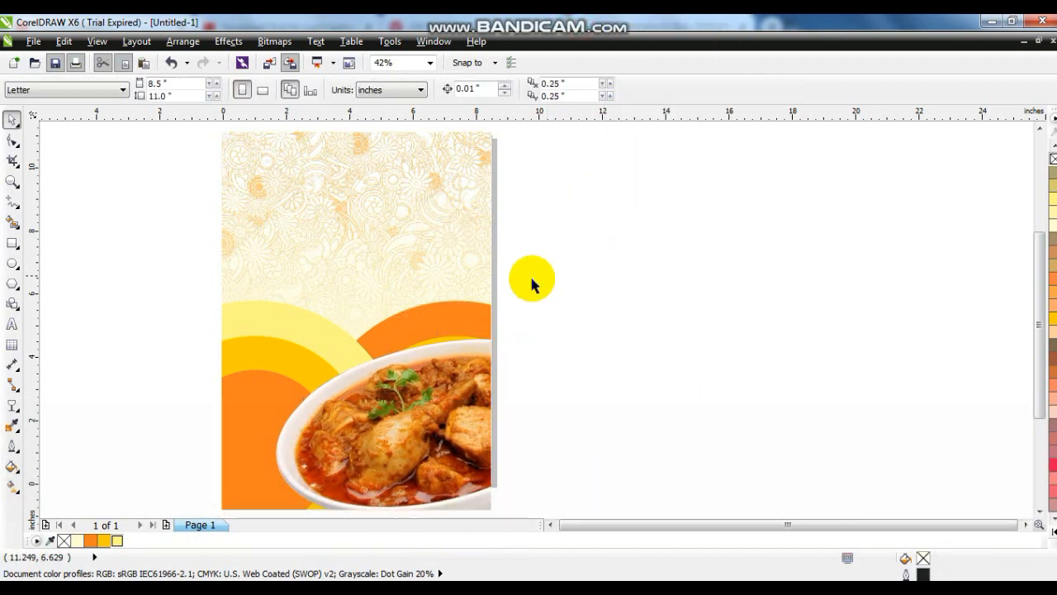
left_click(378, 291)
key("shift+F2")
left_click(294, 262)
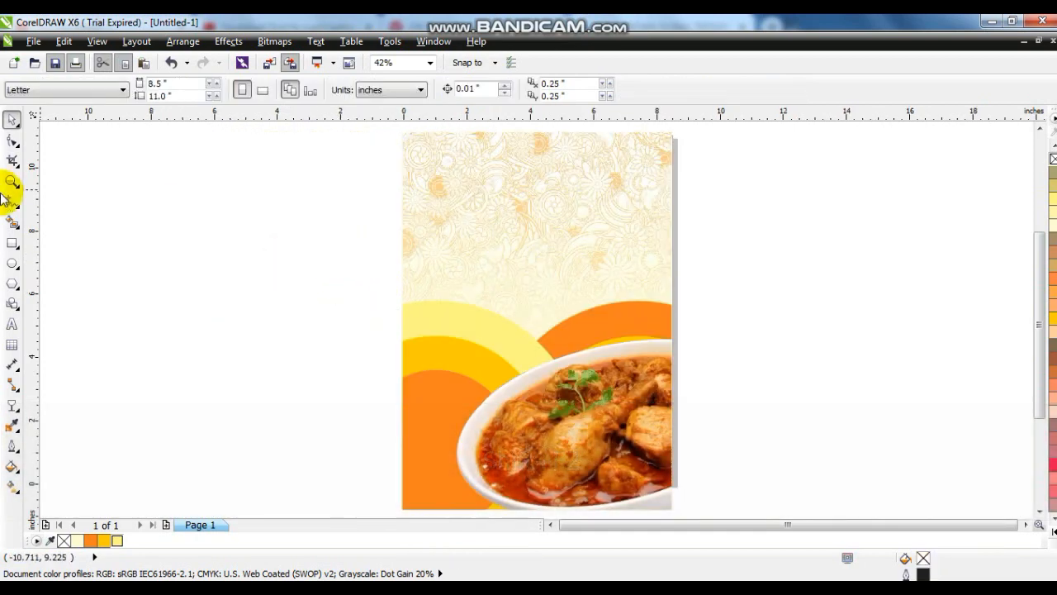
Draw a horizontal straight line about 3.92 inches long across the upper part of the page.
left_click(12, 182)
left_click_drag(393, 124, 704, 355)
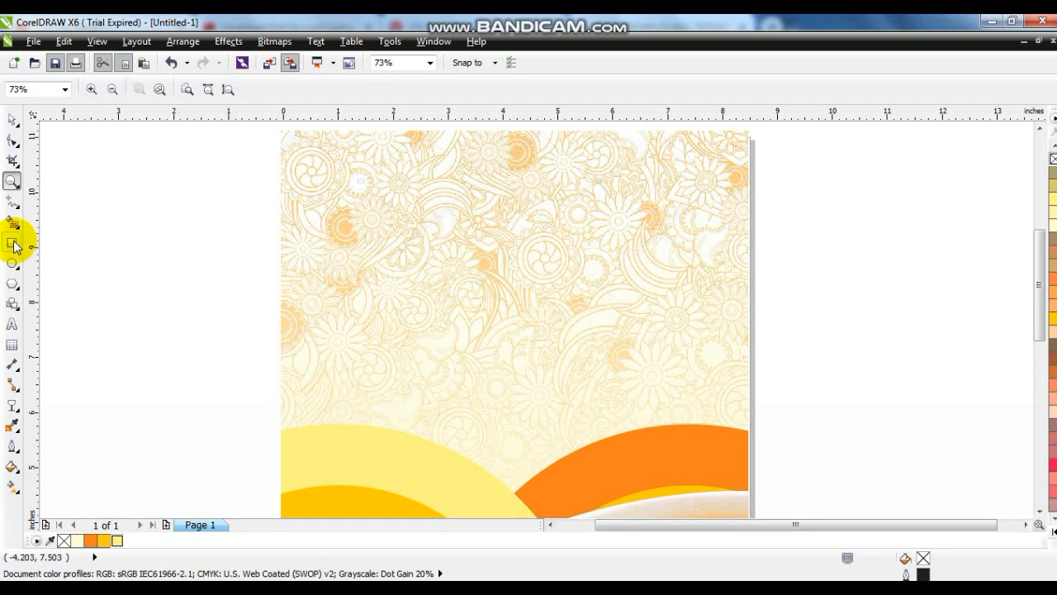
left_click(12, 201)
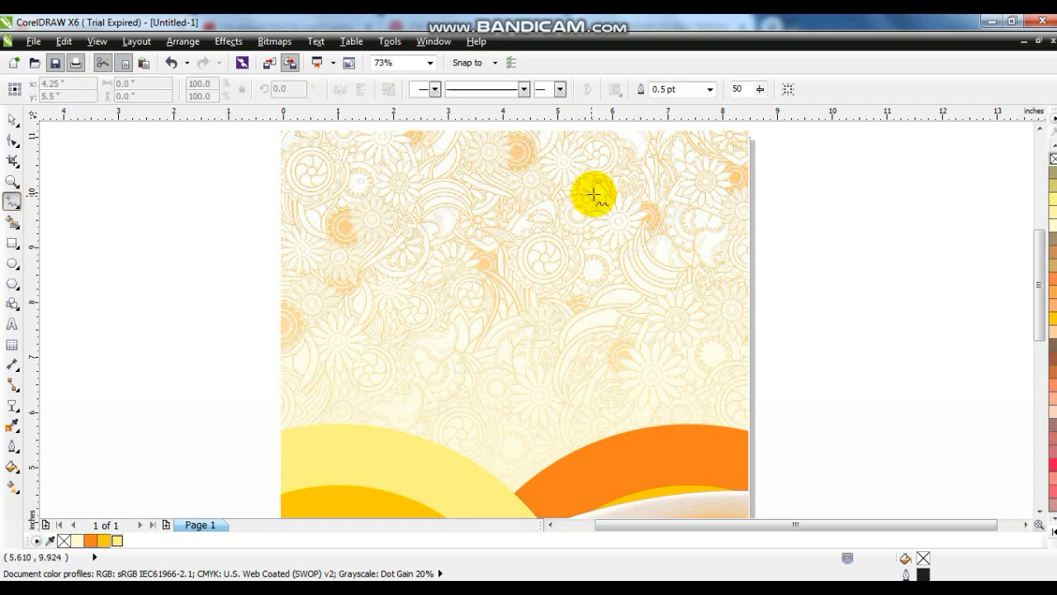
left_click(595, 195)
left_click(384, 194)
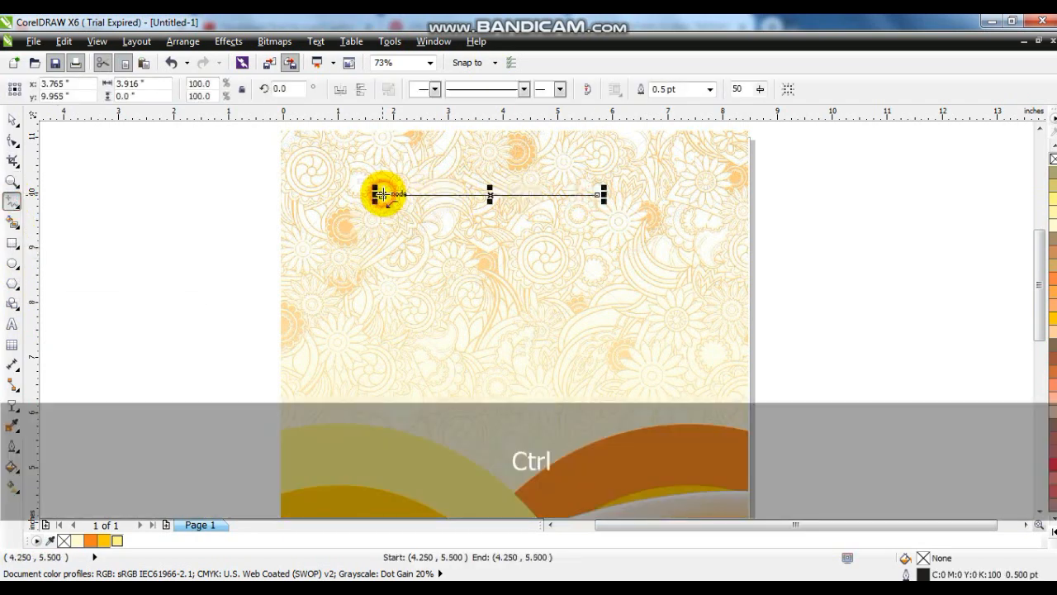
Convert the horizontal line's segment to a curve.
left_click(12, 141)
left_click_drag(100, 150, 625, 266)
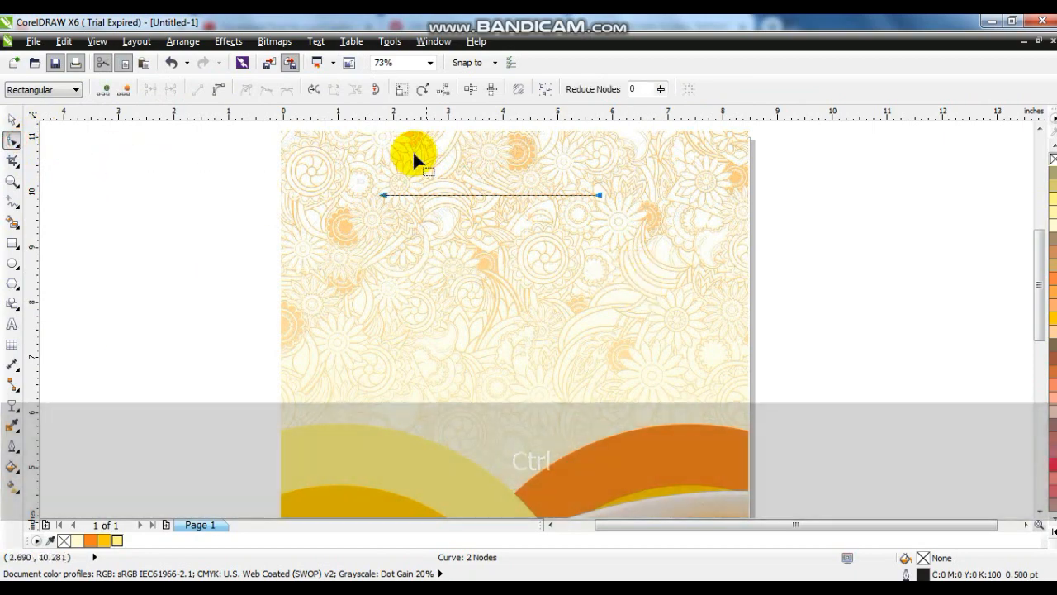
left_click(221, 90)
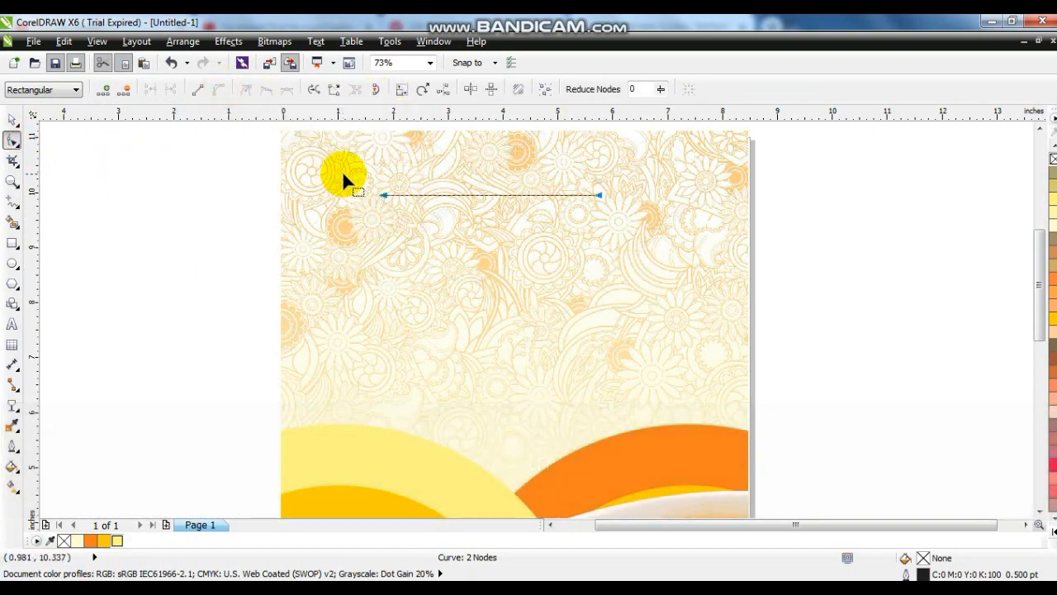
Shape the line into a gentle S-wave that arches up at its left end and dips at its right end.
left_click_drag(529, 196, 513, 164)
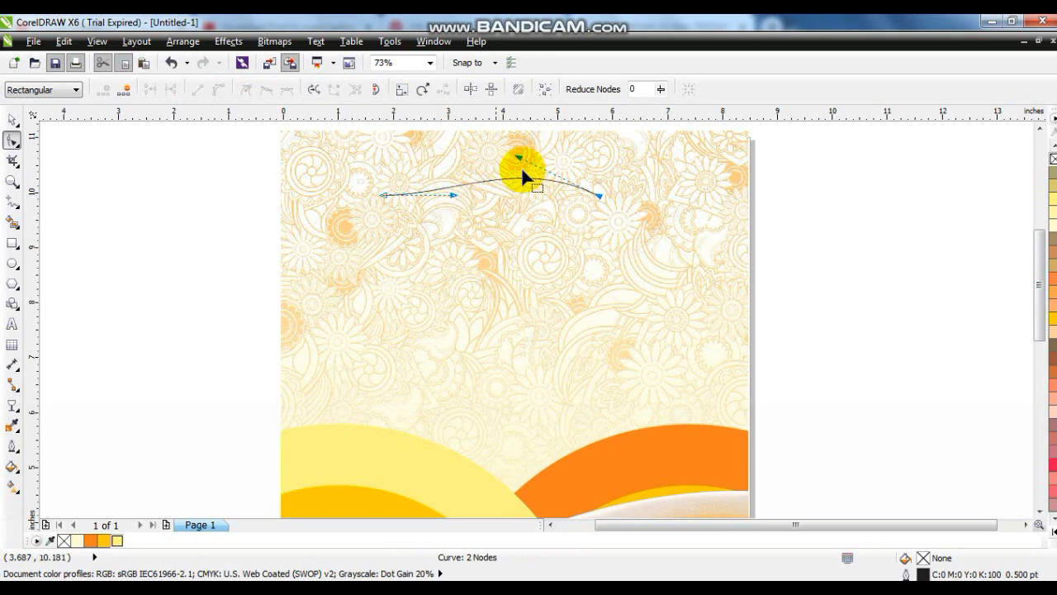
left_click_drag(519, 160, 526, 233)
left_click_drag(455, 198, 451, 154)
left_click_drag(525, 233, 512, 235)
left_click_drag(451, 154, 455, 152)
left_click_drag(515, 235, 510, 239)
left_click(19, 120)
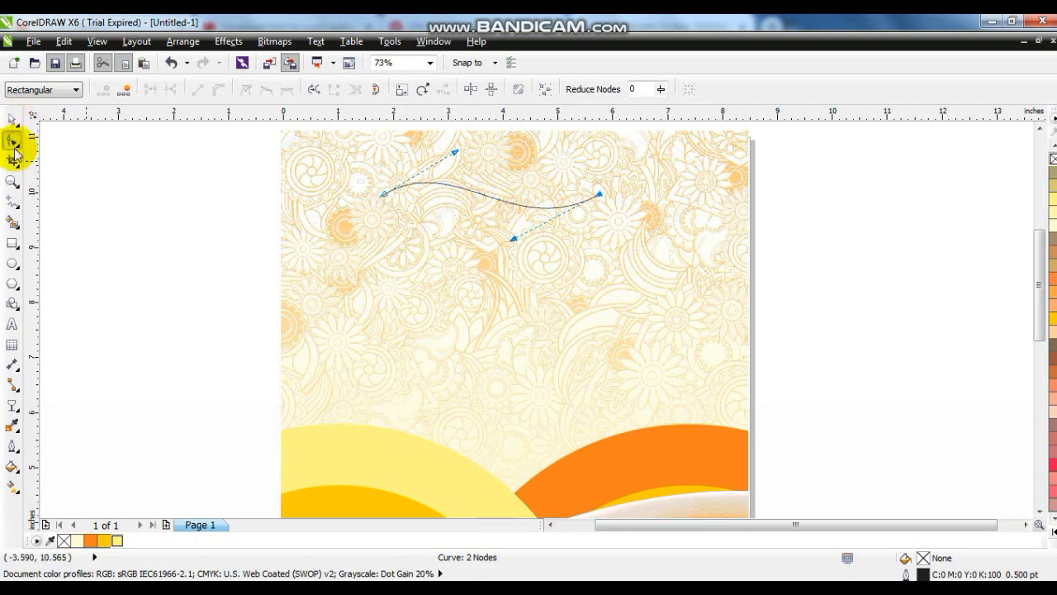
Duplicate the S-wave curve directly below the original and combine the two curves into one object.
left_click(12, 121)
left_click_drag(487, 195, 490, 283)
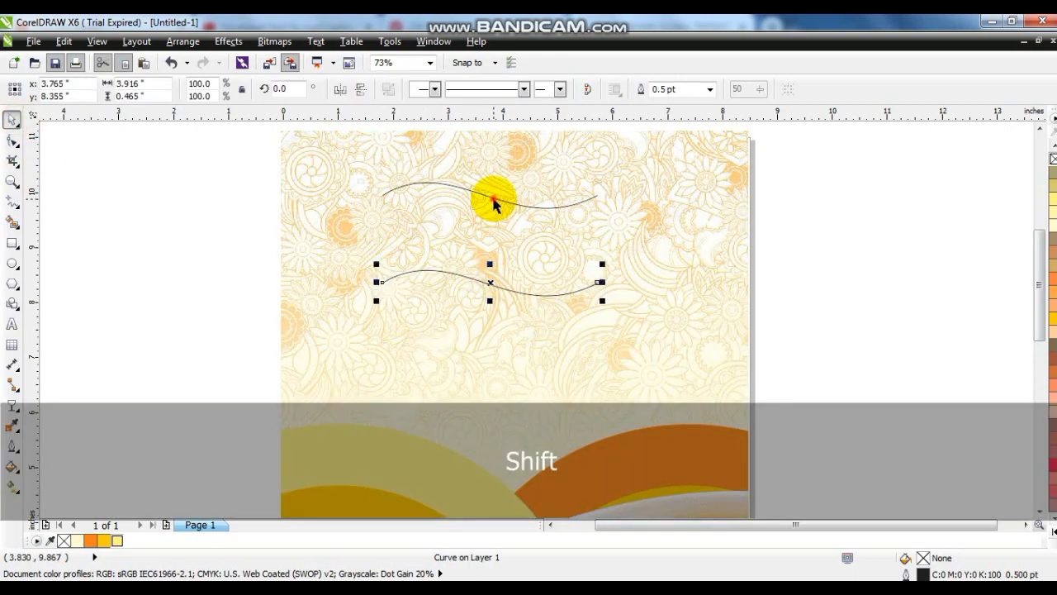
left_click(493, 201, "shift")
left_click(389, 89)
Join the combined curves' two left end nodes and two right end nodes to form a closed leaf shape.
left_click(12, 140)
left_click_drag(349, 184, 396, 306)
left_click(151, 89)
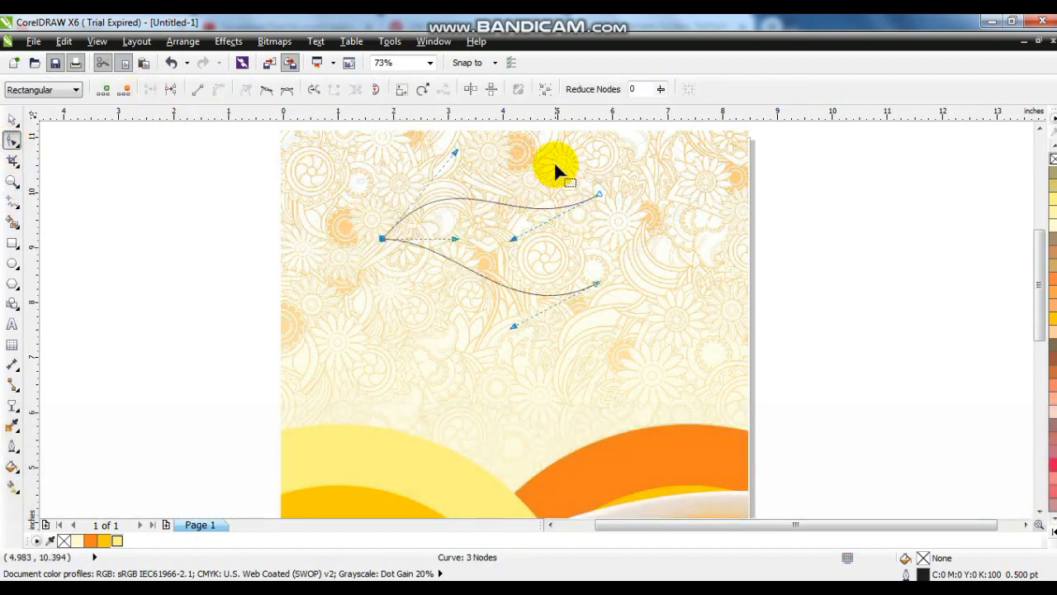
left_click_drag(655, 313, 656, 315)
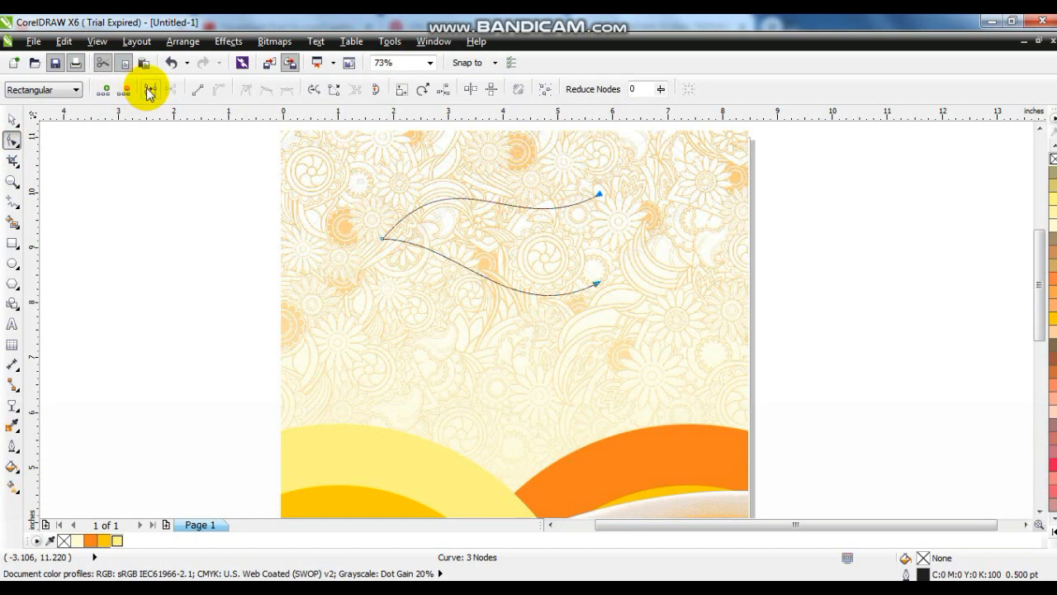
left_click(151, 88)
Enlarge the leaf to about 5.3 by 1.7 inches, rotate it about 17.6 degrees and position it across the upper page.
left_click(13, 120)
left_click(483, 241)
left_click_drag(602, 287, 640, 313)
left_click(538, 266)
key("shift")
left_click_drag(490, 240, 515, 259)
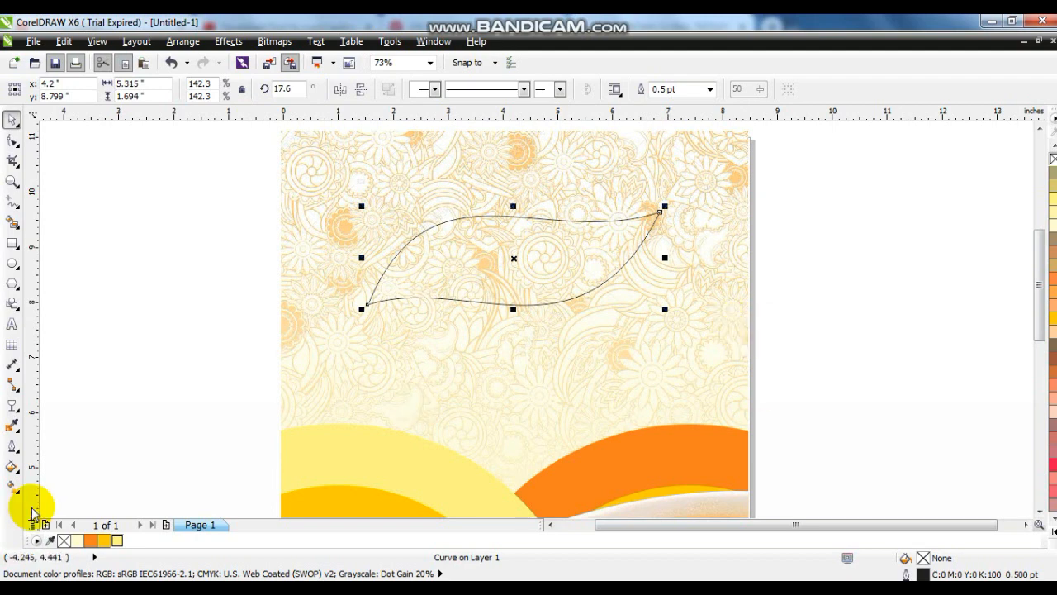
Give the leaf a dark green uniform fill of C78 M52 Y88 K67 using the CMYK model.
left_click(12, 466)
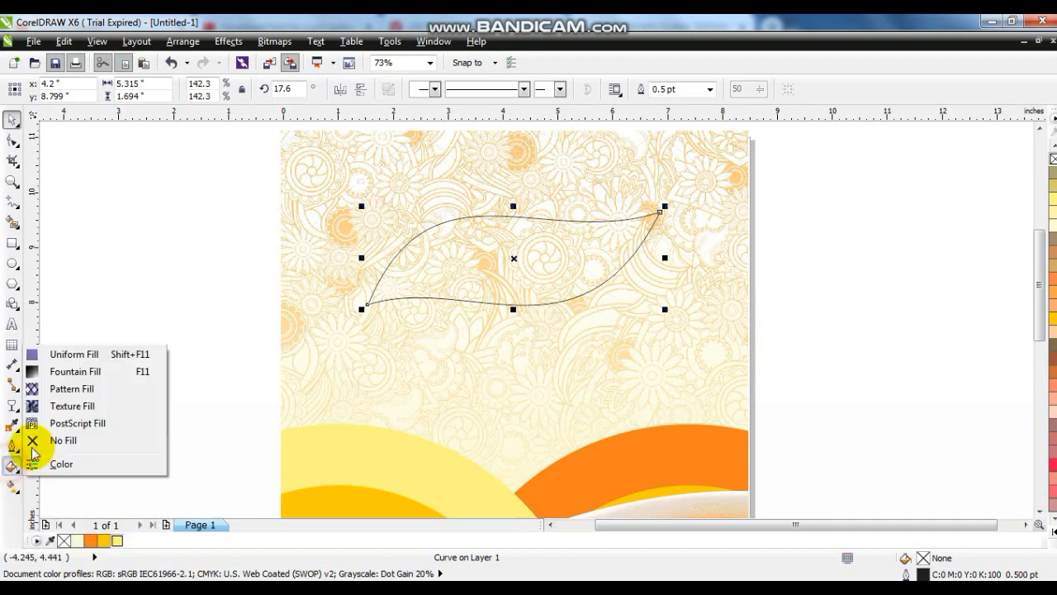
left_click(61, 354)
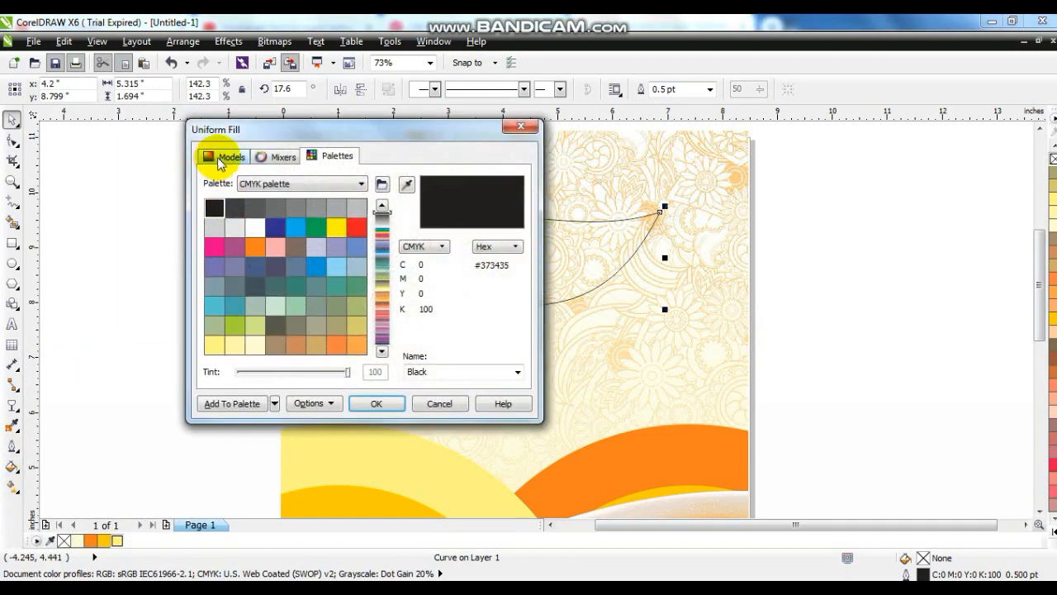
left_click(227, 156)
left_click(377, 316)
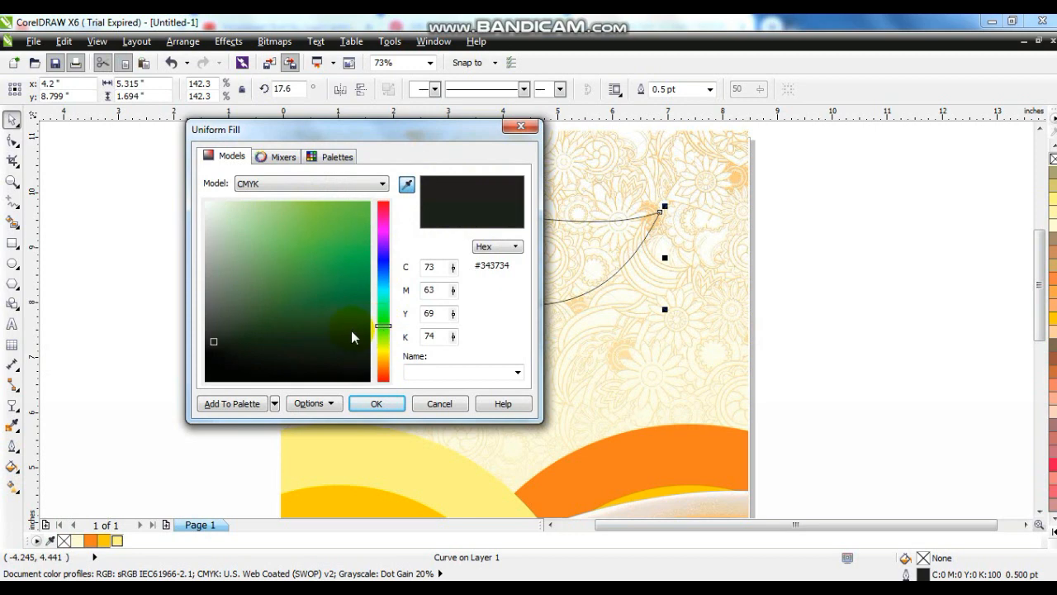
left_click(376, 403)
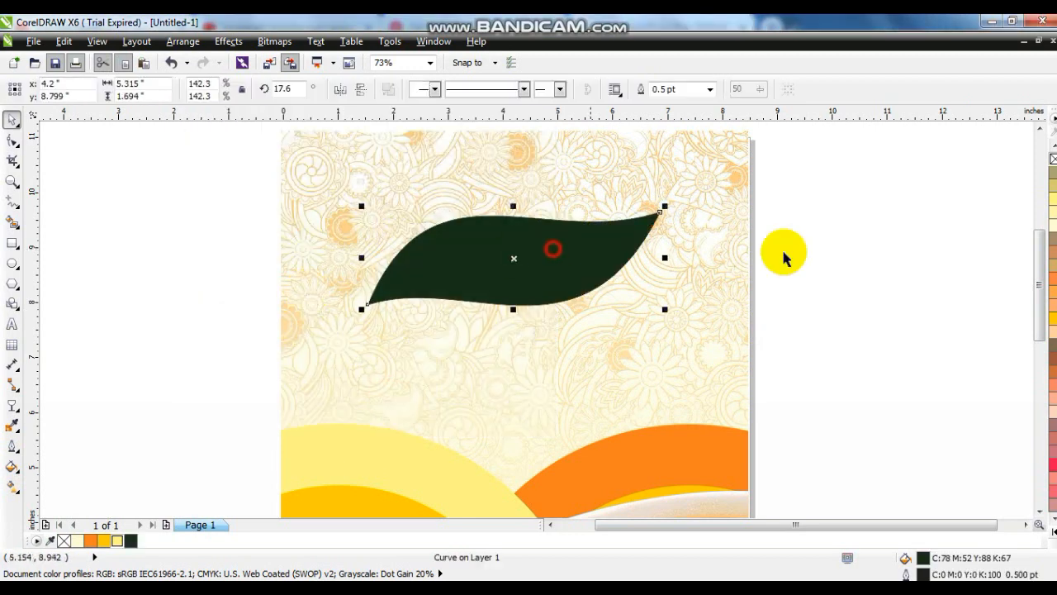
Apply a vertical linear gradient to the leaf from dark green at the bottom to bright green at the top, without an outline.
key("shift+F2")
key("g")
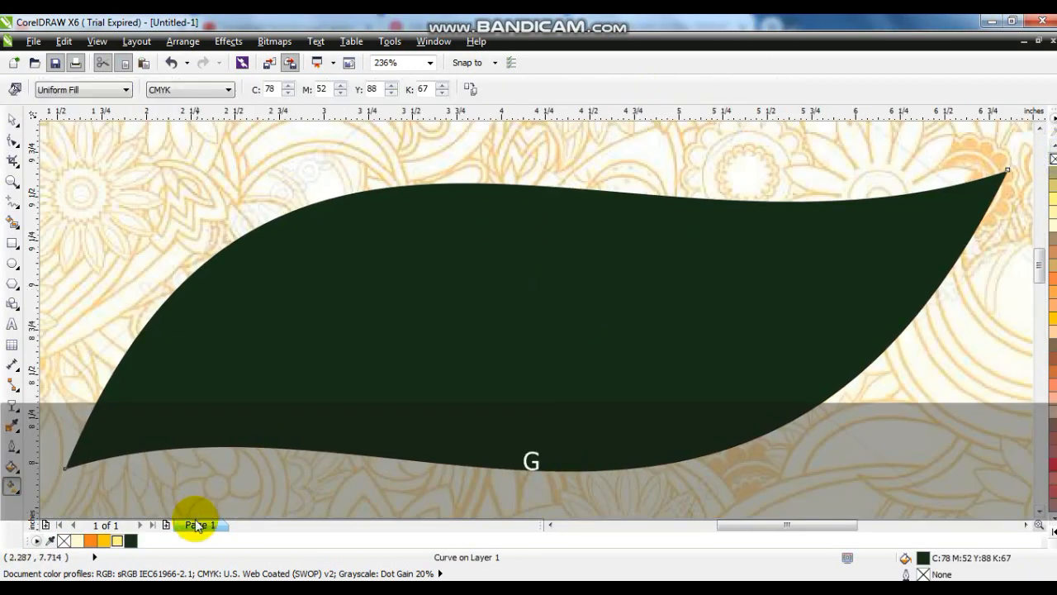
left_click_drag(531, 250, 522, 384)
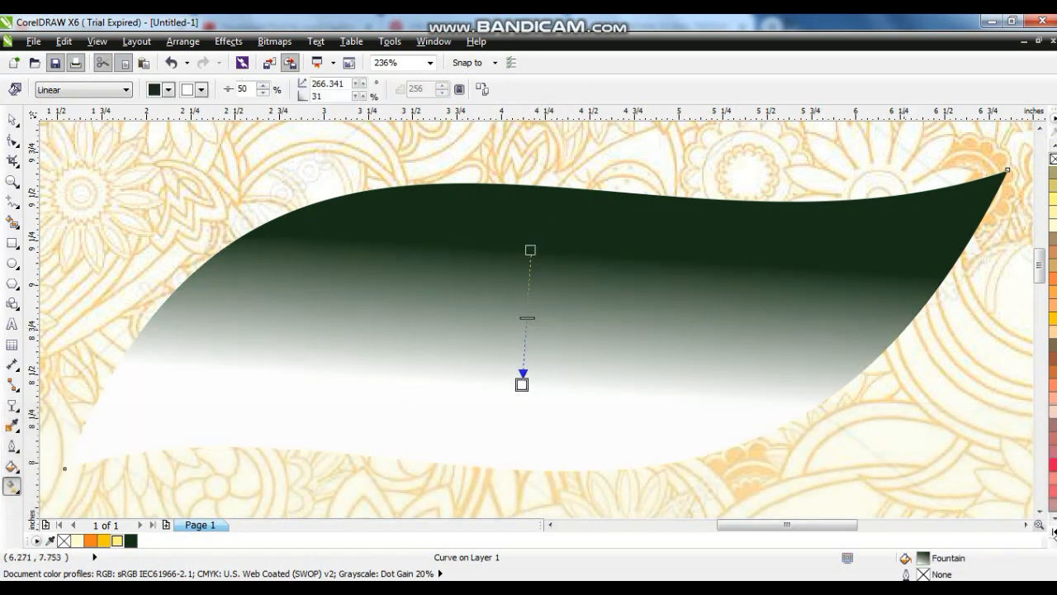
left_click(1053, 532)
mouse_move(1011, 328)
left_mouse_down()
mouse_move(533, 381)
mouse_move(523, 444)
left_mouse_up()
left_click_drag(503, 484, 500, 208)
left_click_drag(502, 484, 499, 447)
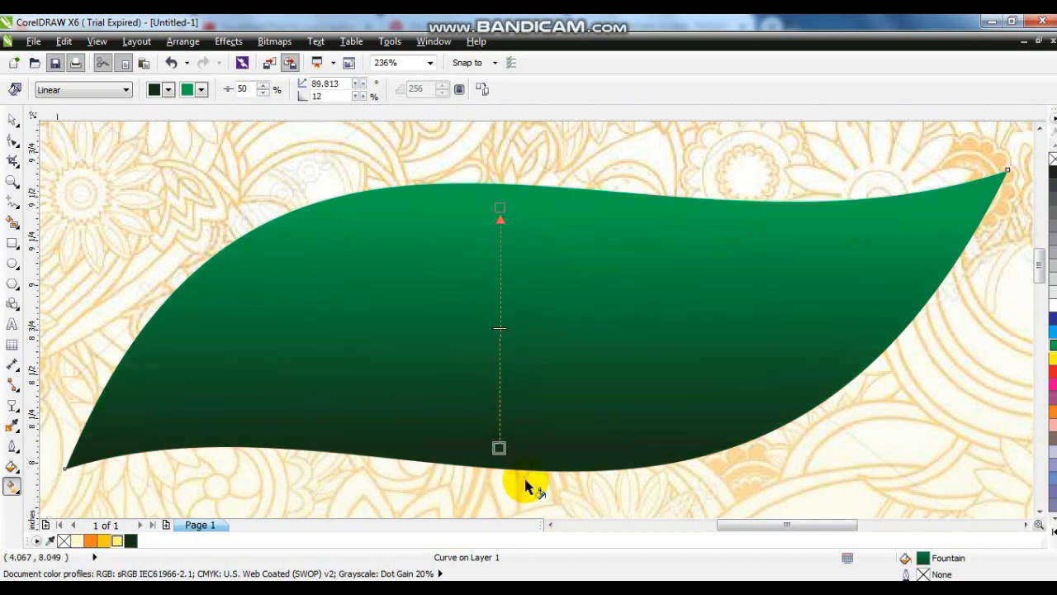
Add an 8 pt outline to the green leaf and convert that outline to a separate object.
left_click(13, 119)
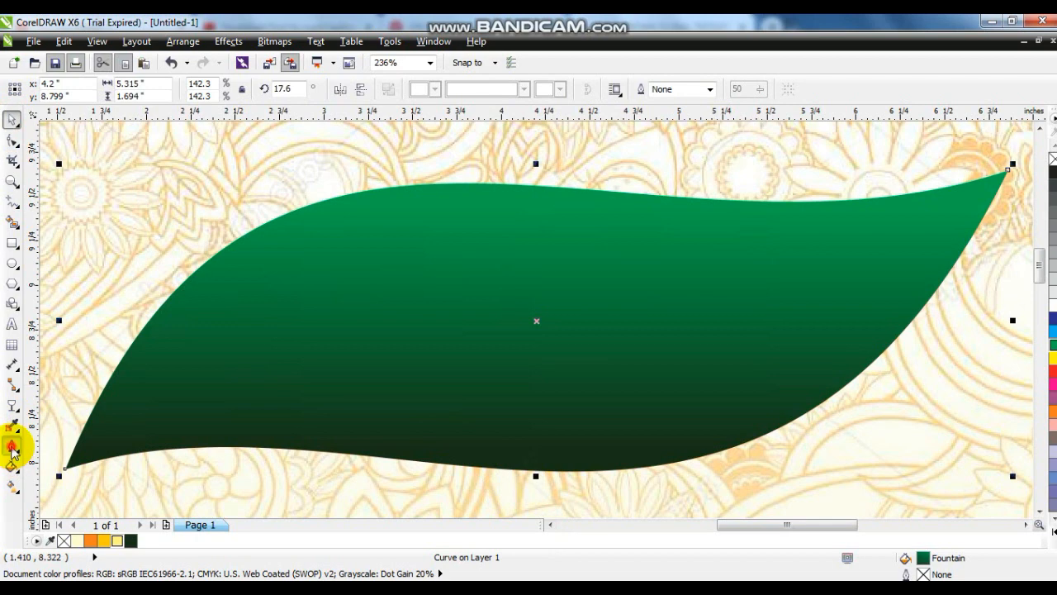
left_click(11, 447)
left_click(58, 405)
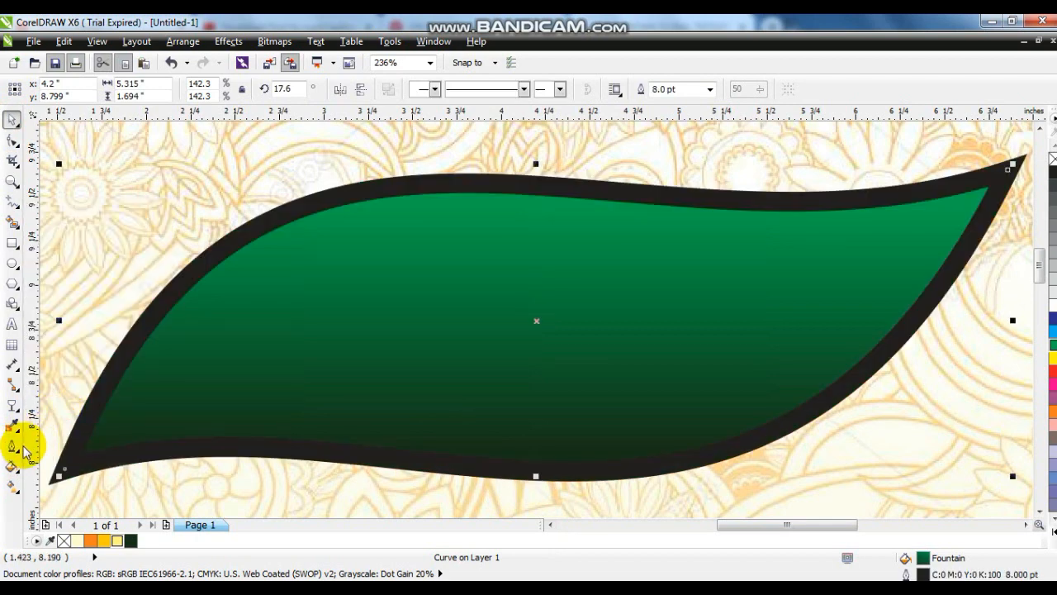
key("ctrl+shift+q")
key("Escape")
Fill the leaf's border object with a diagonal linear gradient from dark green at upper right to bright green at lower left.
left_click(393, 188)
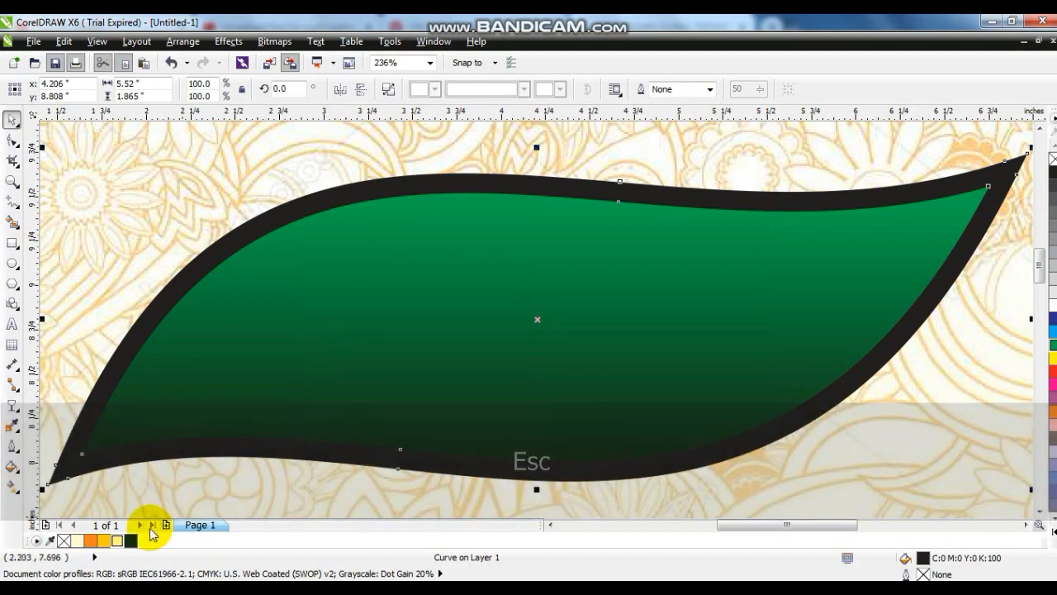
left_click(131, 540)
key("g")
left_click_drag(922, 180, 402, 366)
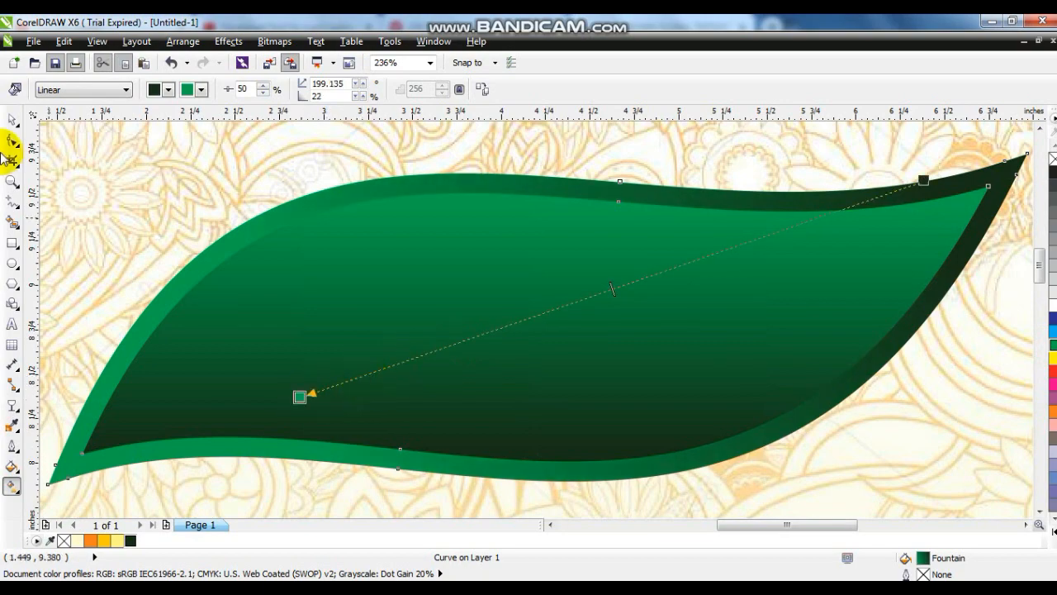
left_click(10, 124)
key("F3")
key("F3")
key("Escape")
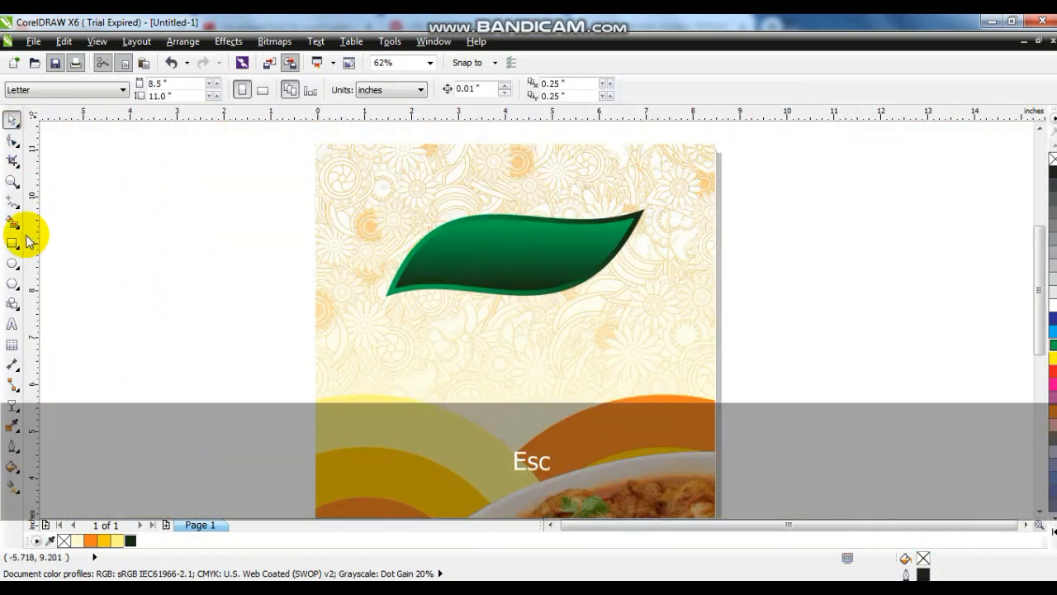
Draw an ellipse about 4.45 by 2.17 inches over the leaf.
left_click(11, 262)
left_click_drag(409, 215, 611, 295)
left_click_drag(511, 208, 511, 196)
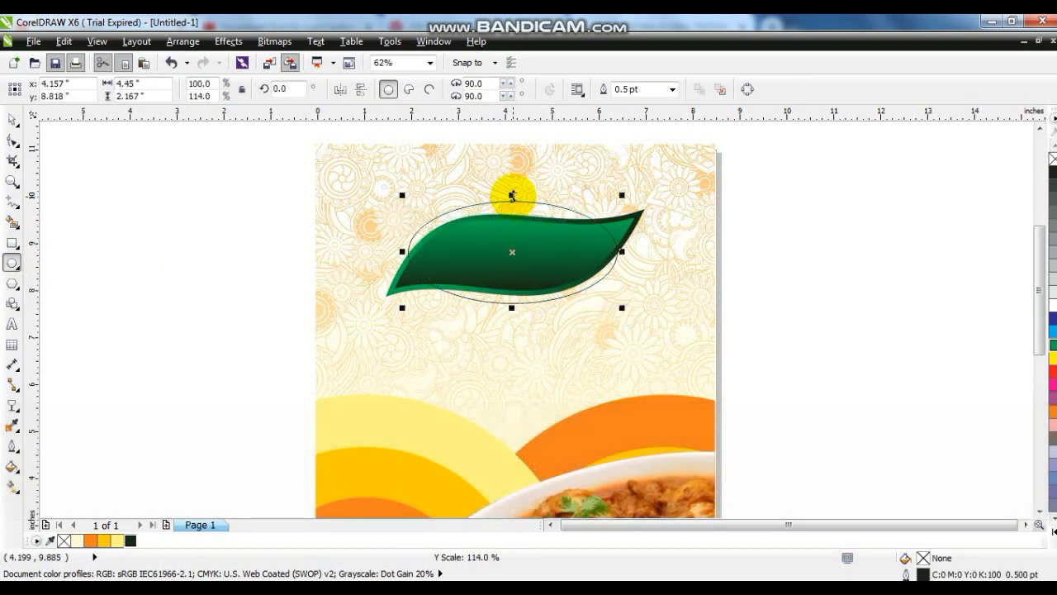
Fill the ellipse with red and place it behind the leaf.
left_click(11, 124)
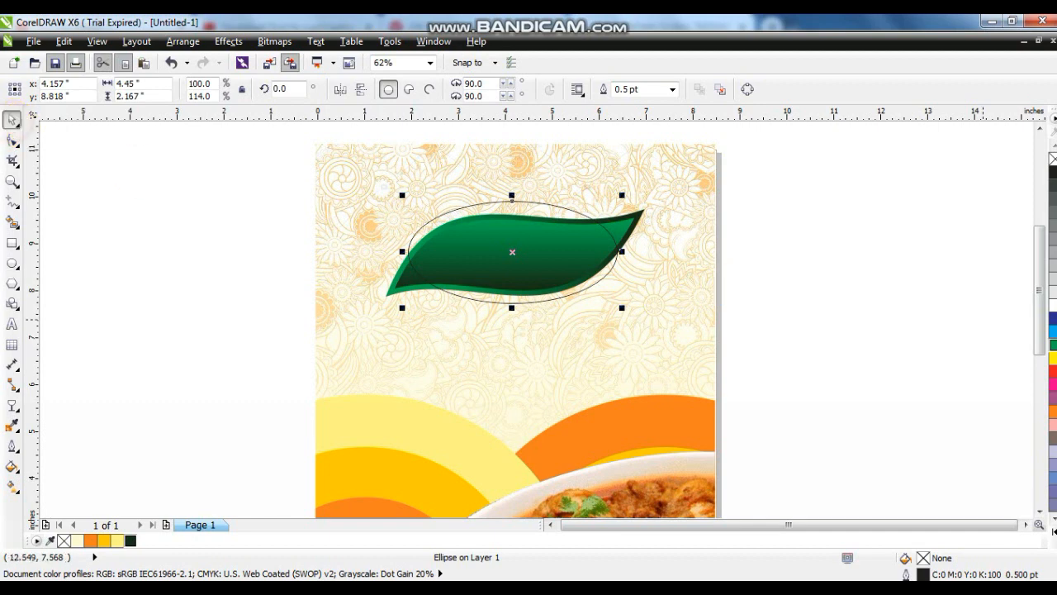
left_click(1052, 374)
key("ctrl+Page_Up")
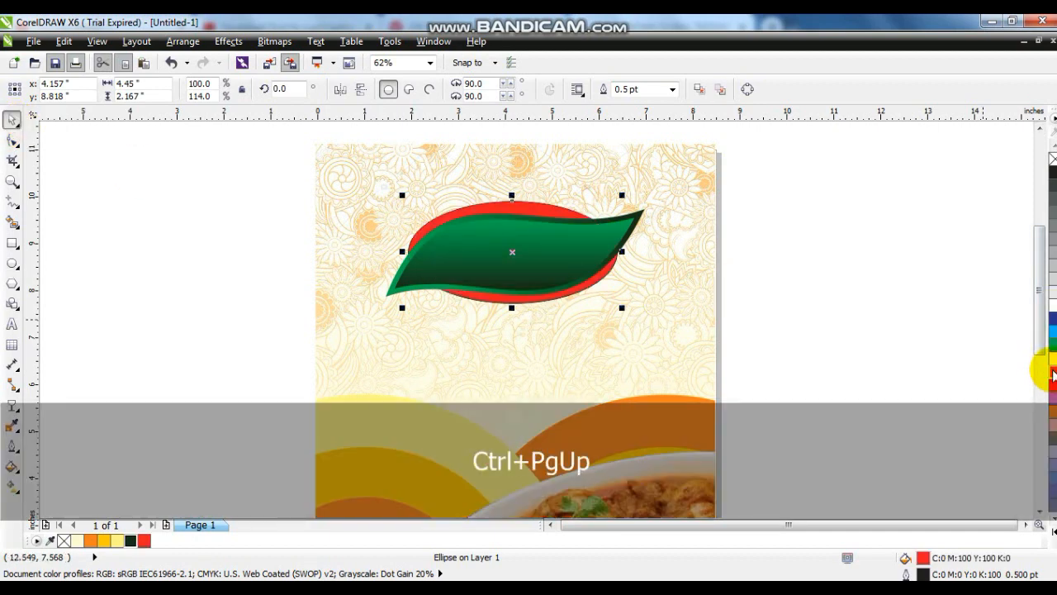
Align the centers of the red ellipse and the leaf horizontally and vertically.
left_click(571, 257, "shift")
key("c")
key("e")
key("Escape")
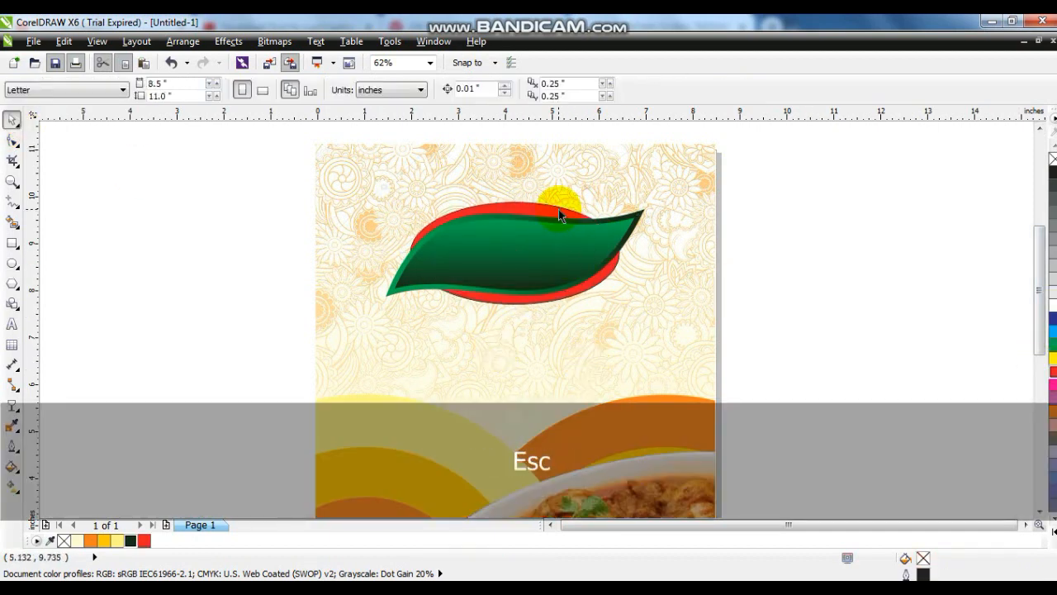
Remove the red ellipse's outline and rotate it about 8.9 degrees counterclockwise to follow the leaf's slant.
left_click(561, 209)
right_click(1052, 157)
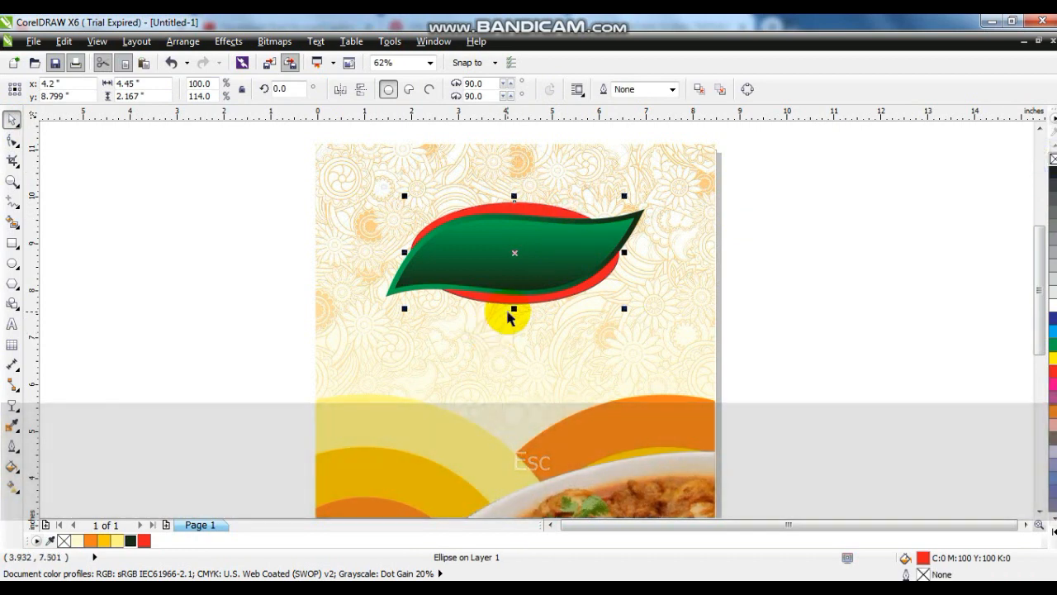
left_click(514, 254)
left_click_drag(624, 308, 625, 285)
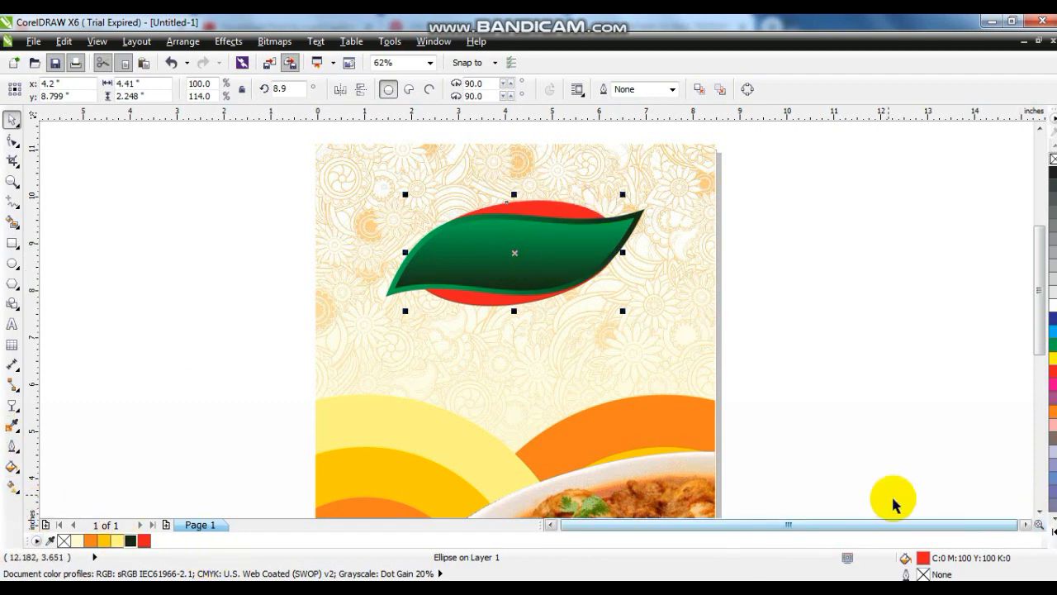
Give the ellipse a vertical linear gradient from red at the top to black, with the black end well below the ellipse.
left_click(1053, 533)
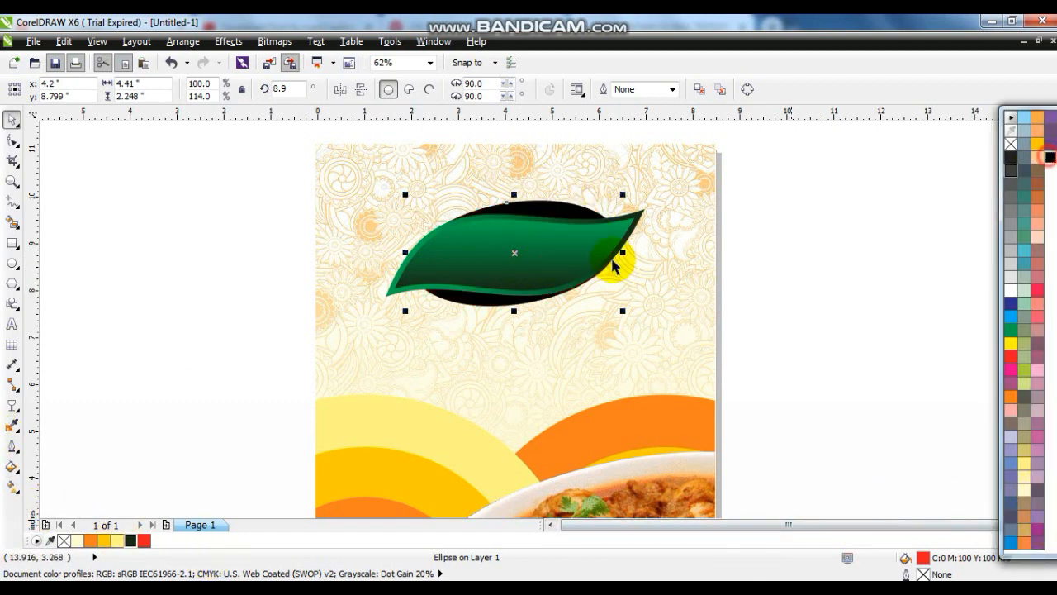
left_click(1043, 161)
key("g")
left_click_drag(514, 294, 516, 217)
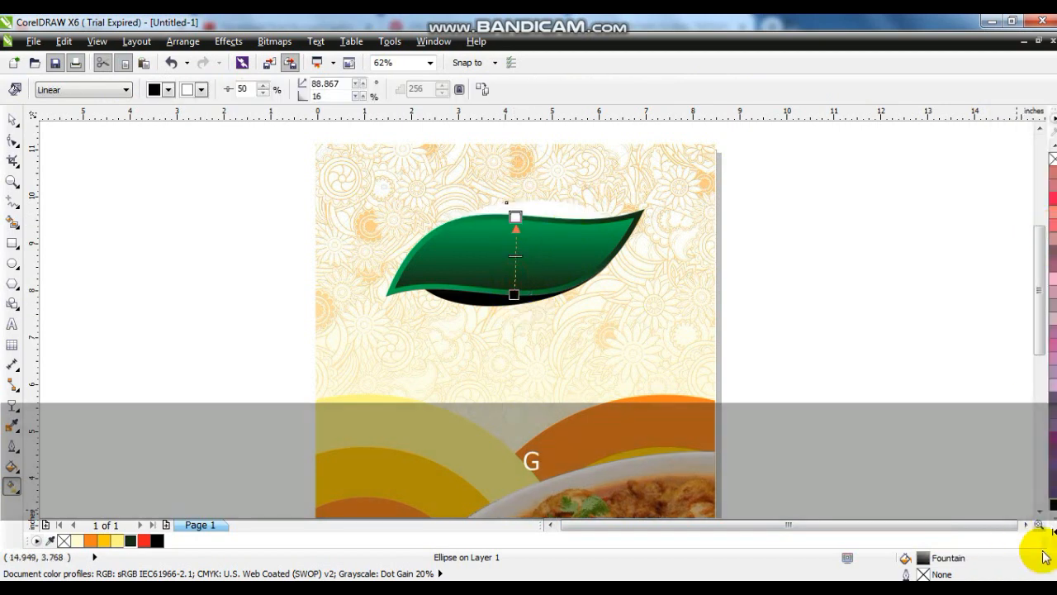
left_click(1052, 533)
left_click_drag(1011, 356, 516, 218)
left_click_drag(514, 295, 512, 345)
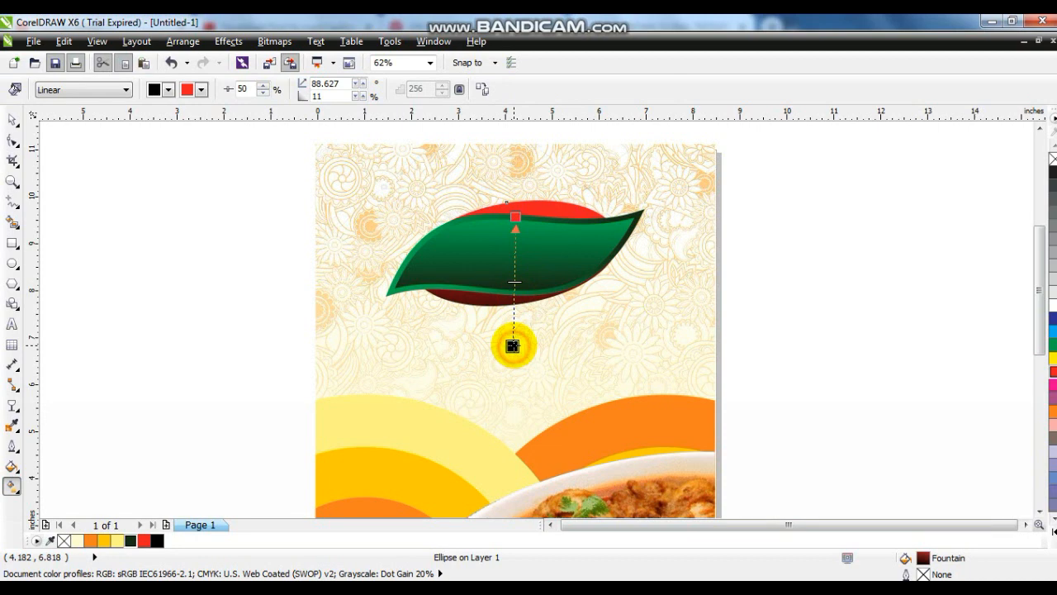
left_click(11, 120)
left_click(136, 199)
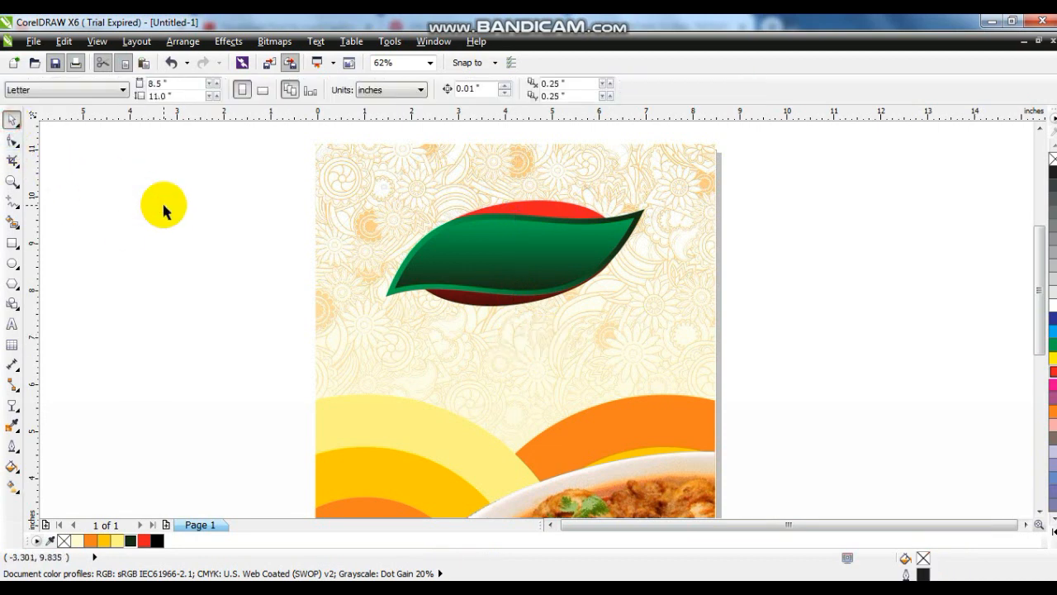
Add the artistic text "Flavours" in the empty area beside the page.
left_click(11, 323)
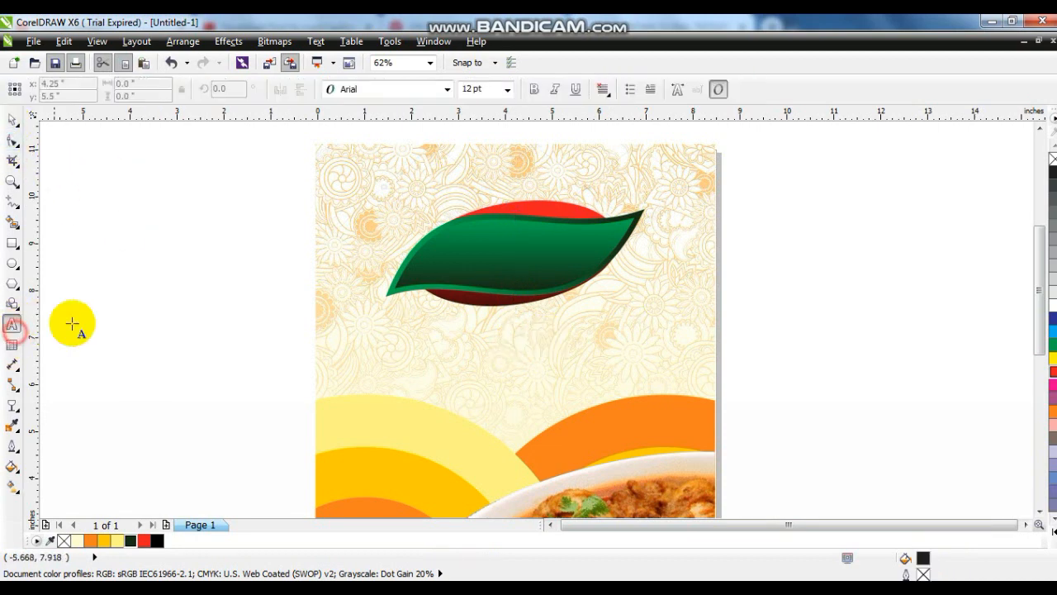
left_click(74, 318)
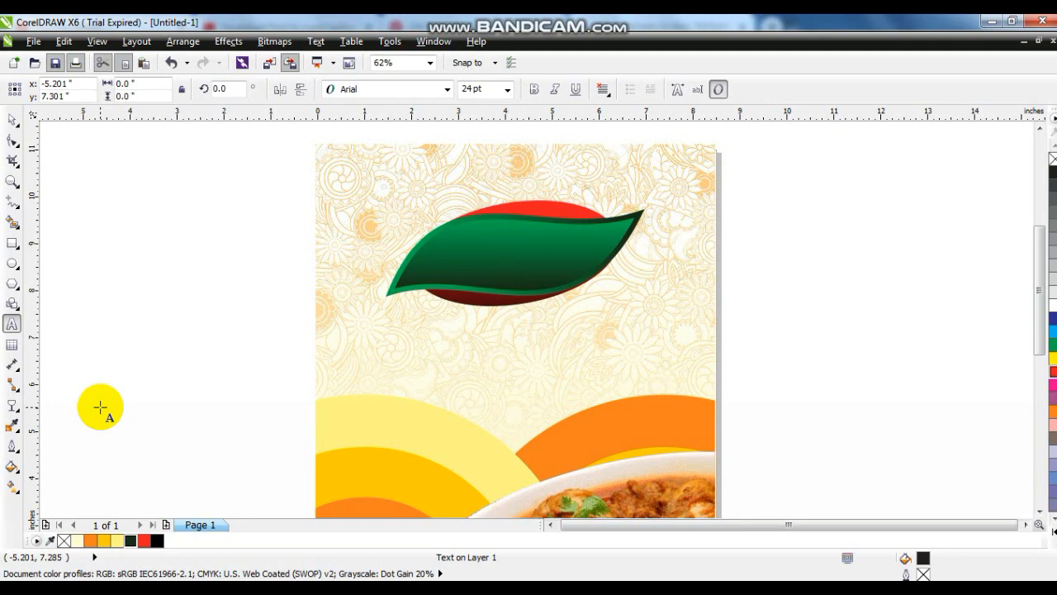
type("Flavours")
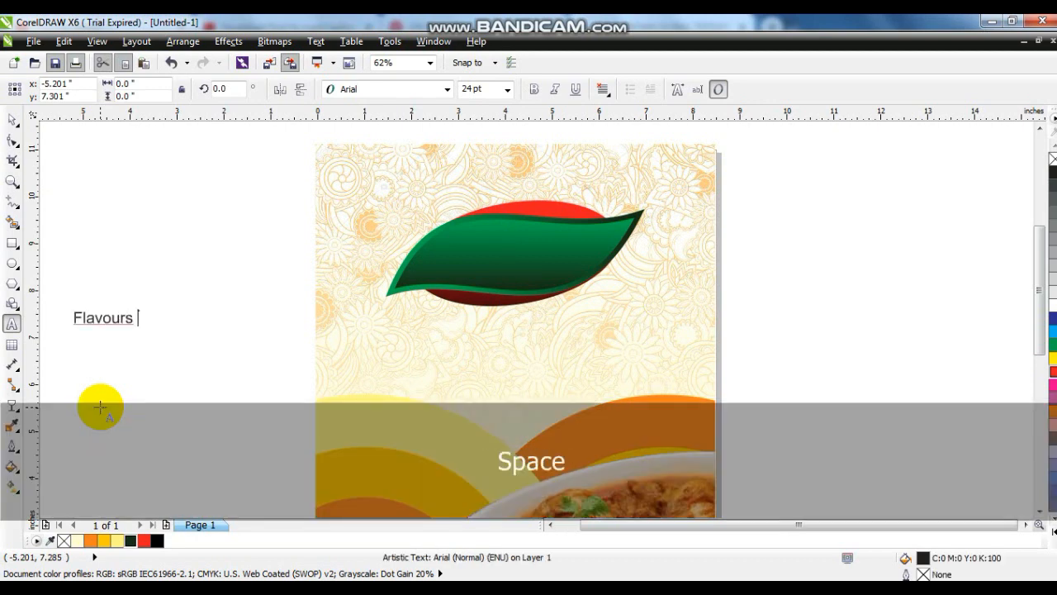
key("Escape")
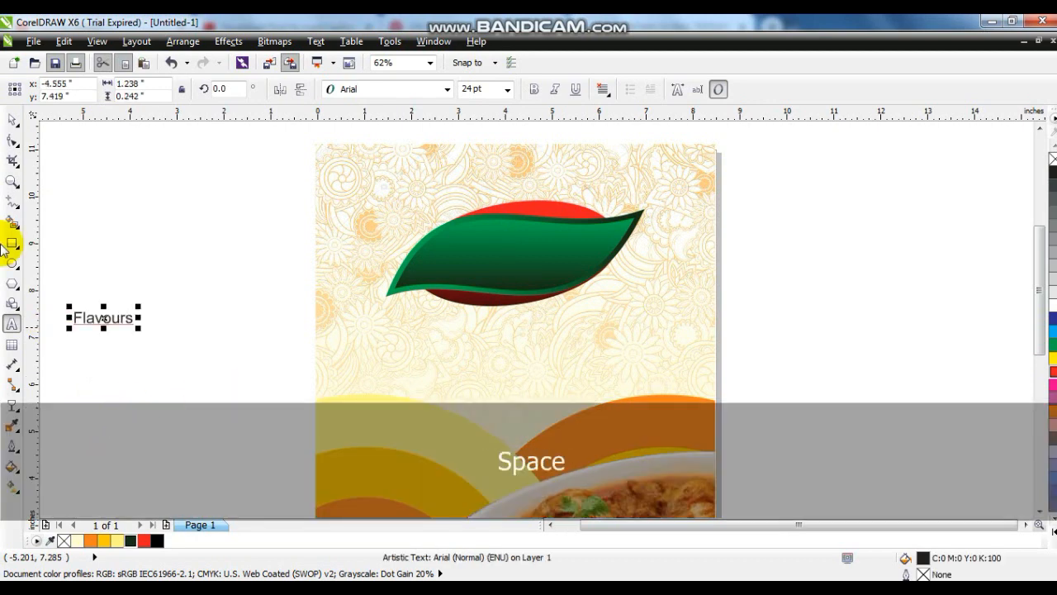
Change the "Flavours" text to the Austere font and place it on the green leaf, enlarged to about 41 pt.
left_click(12, 118)
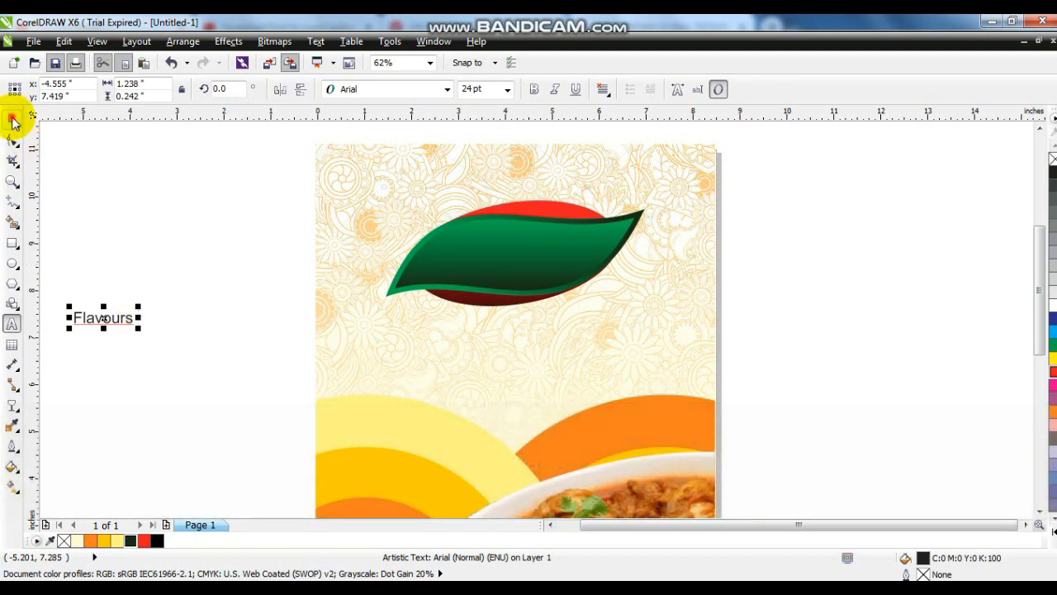
left_click(403, 95)
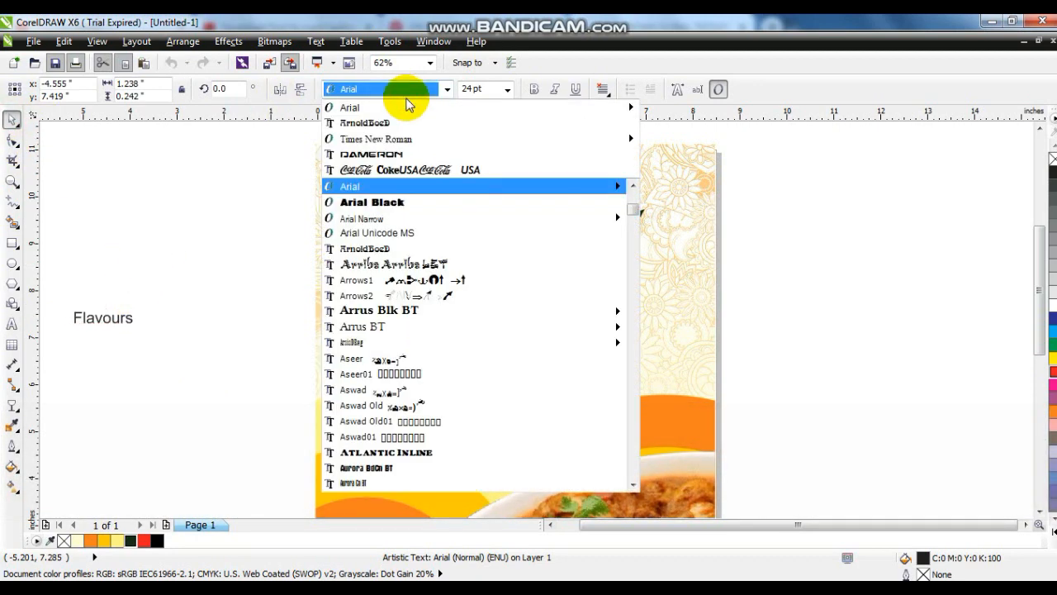
scroll(502, 300, "down", 5)
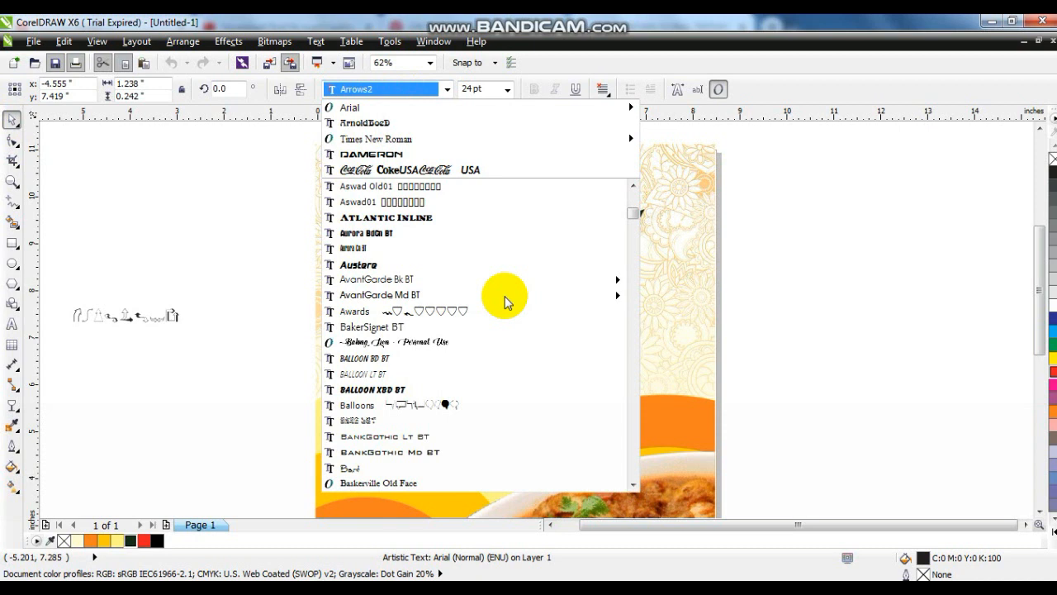
left_click(462, 264)
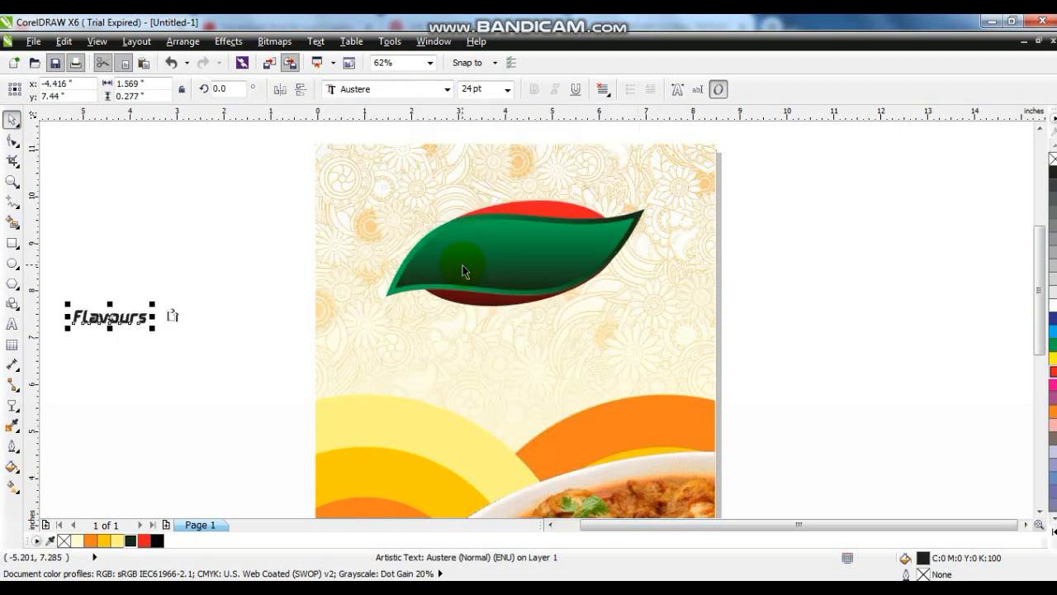
left_click_drag(171, 315, 529, 247)
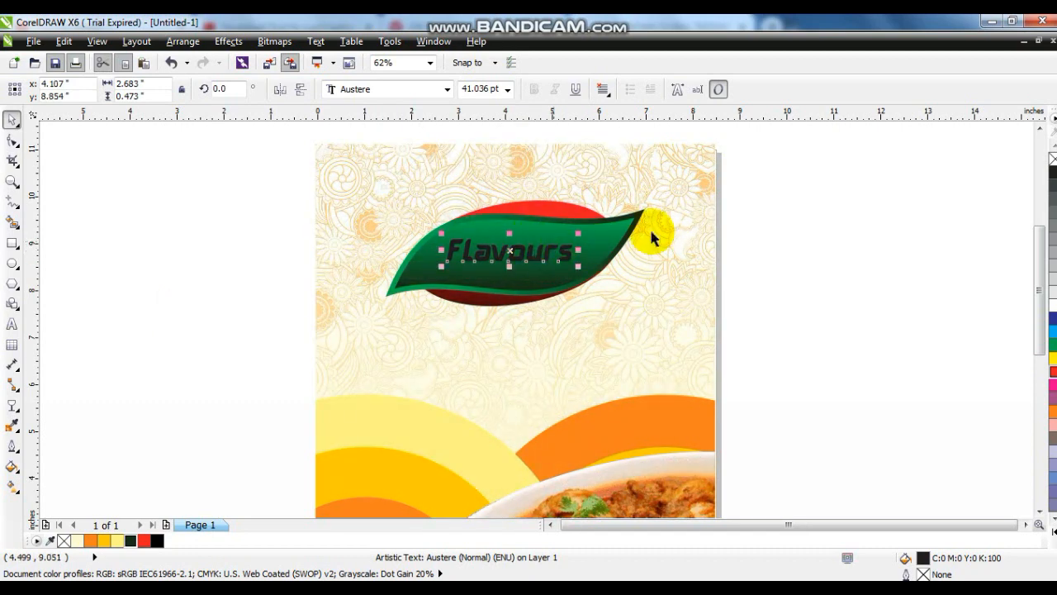
Fill the "Flavours" text white, enlarge it across the leaf, and place a smaller copy of about 31 pt below it.
left_click(1053, 305)
left_click(583, 267, "shift")
left_click_drag(583, 268, 512, 277)
right_click(560, 269)
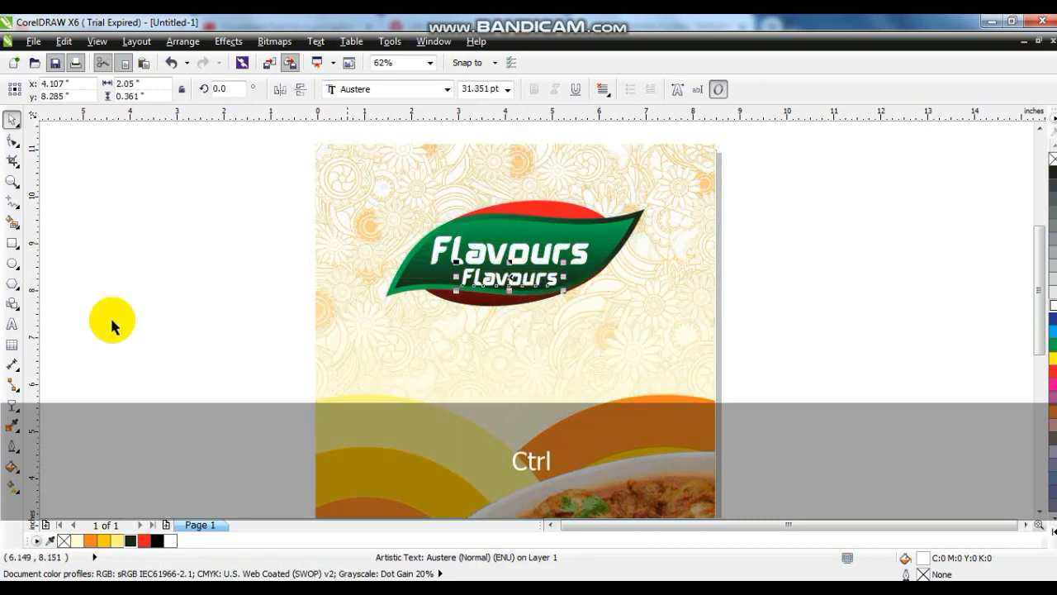
Change the smaller copy to "Masala", shrink it slightly and centre it horizontally under "Flavours".
left_click(11, 325)
key("shift+Home")
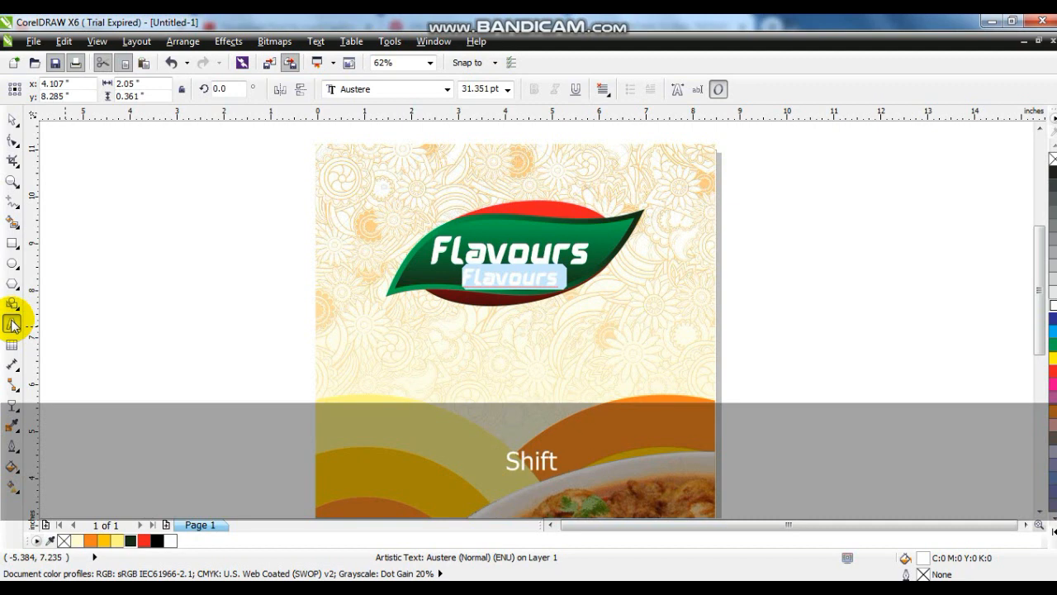
type("Masala")
left_click(12, 118)
mouse_move(456, 291)
left_mouse_down()
mouse_move(471, 286)
mouse_move(460, 290)
left_mouse_up()
left_click(524, 248, "shift")
key("c")
Skew the "Flavours" and "Masala" texts together vertically by about 4.4 degrees so they rise along the leaf.
left_click_drag(798, 229, 370, 304)
left_click(556, 253)
left_click_drag(595, 285, 590, 251)
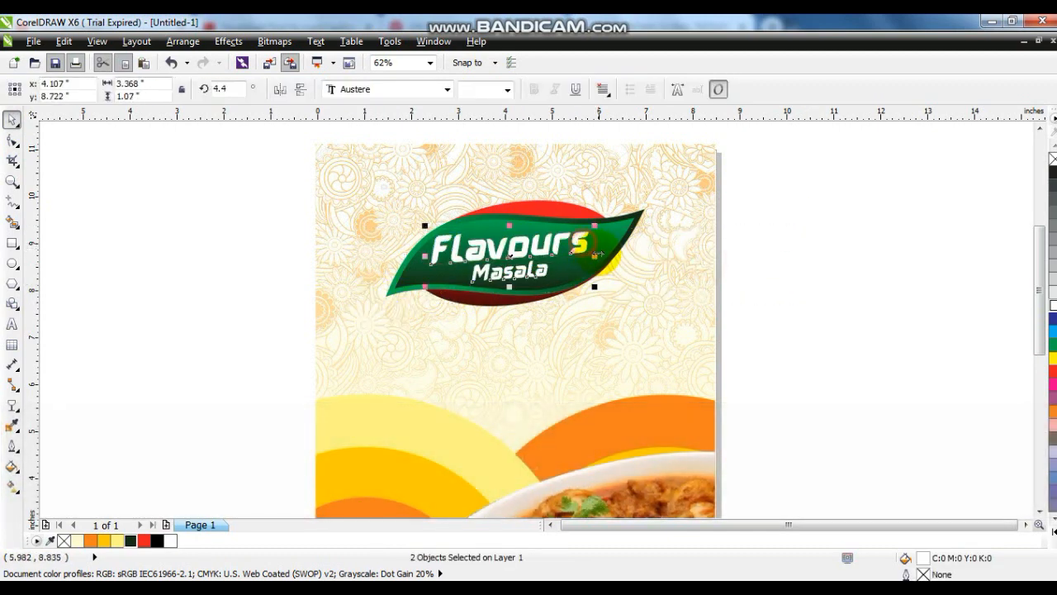
left_click(755, 275)
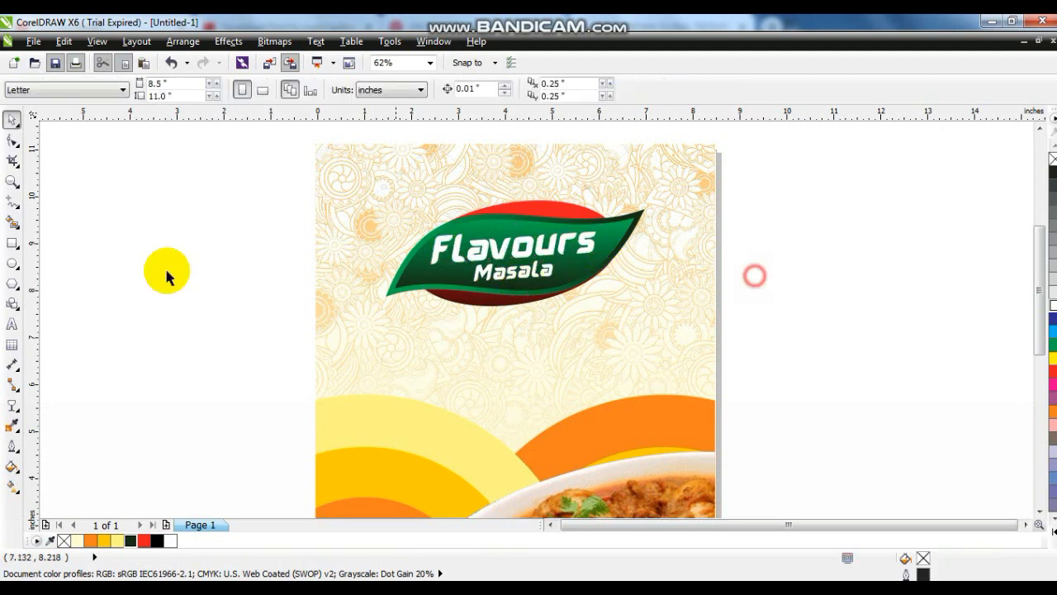
Add two-line artistic text reading "Qorma" and "Masala" in the empty area beside the page.
left_click(12, 324)
left_click(119, 347)
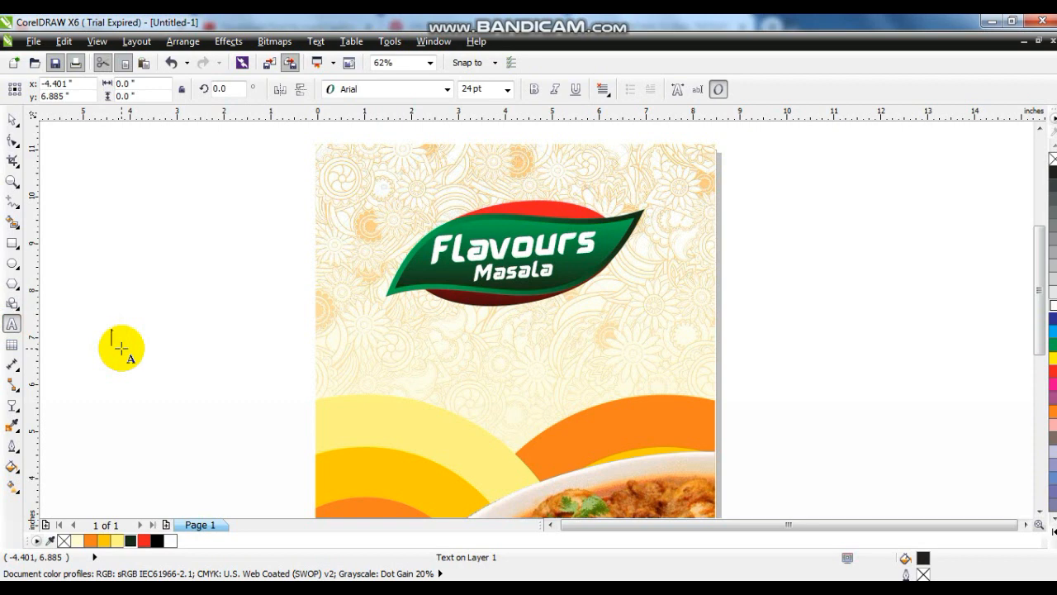
type("Chettinad Fish Curry")
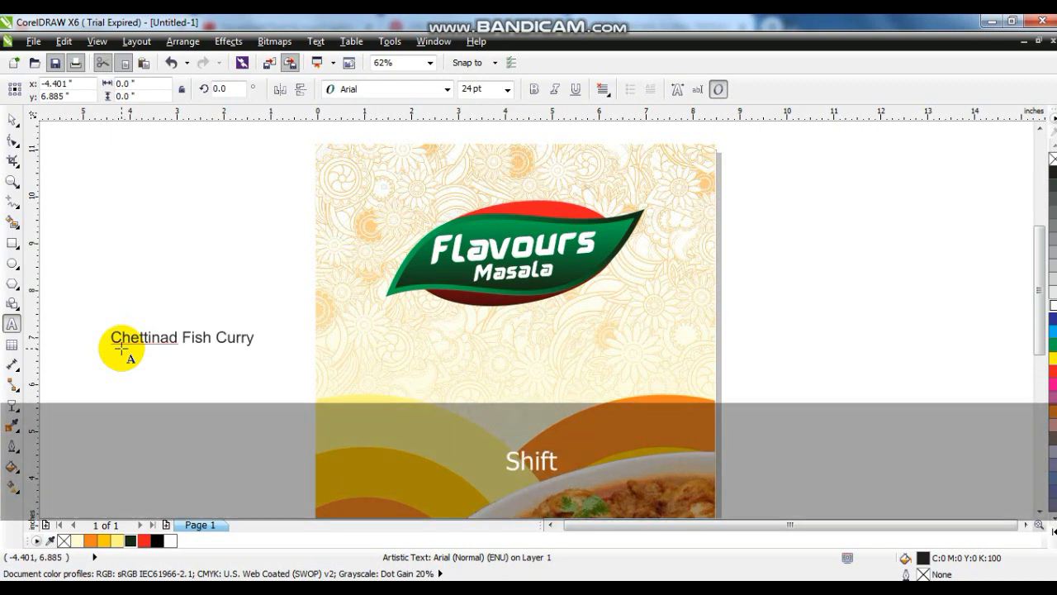
key("shift+Home")
type("Q")
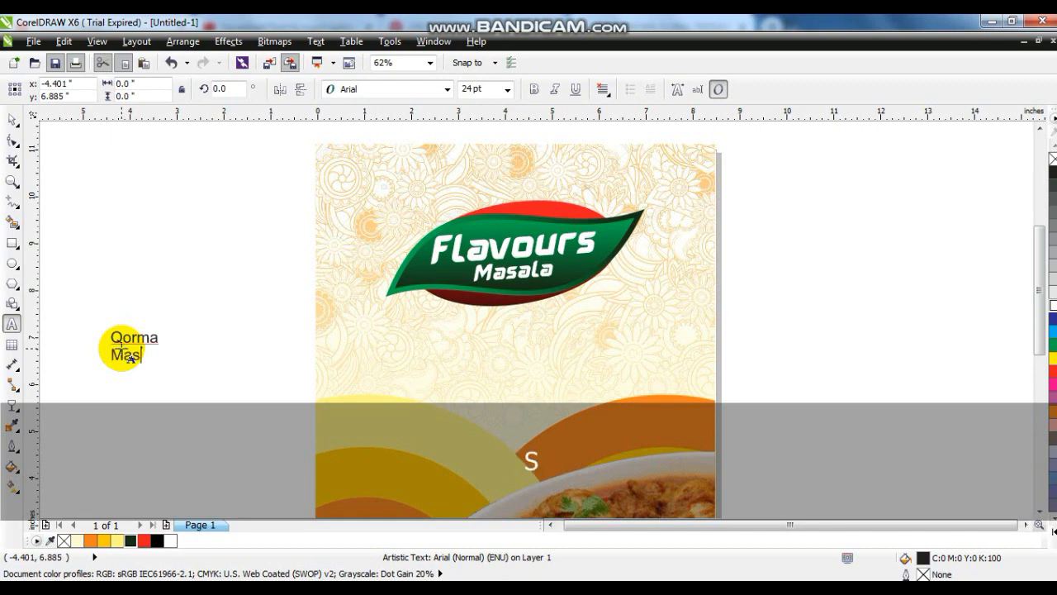
left_click(12, 120)
Set the "Qorma Masala" text to the Arrus Blk BT font.
left_click(532, 89)
left_click(444, 89)
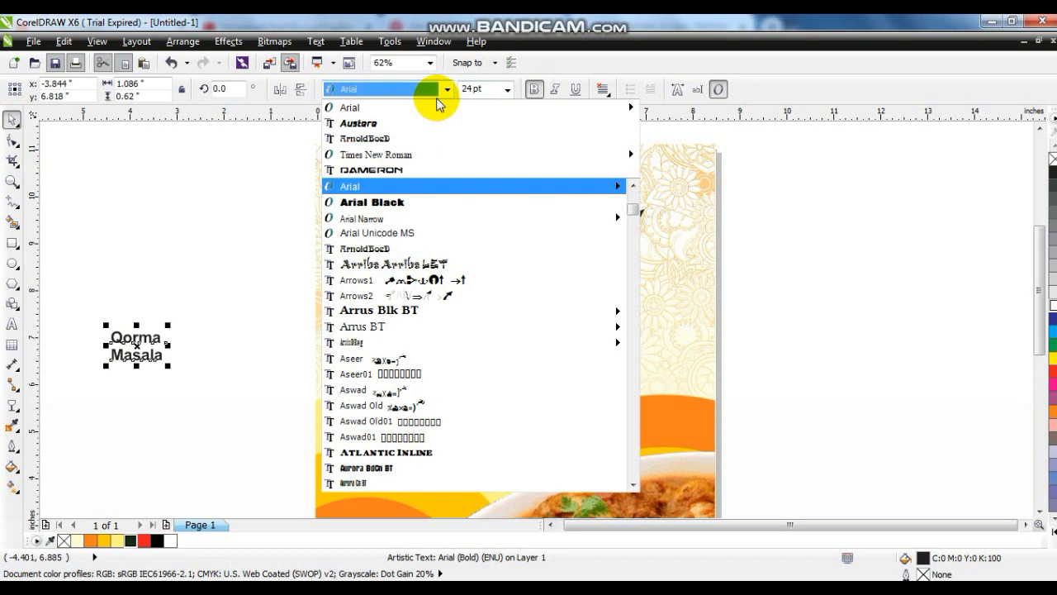
left_click(364, 262)
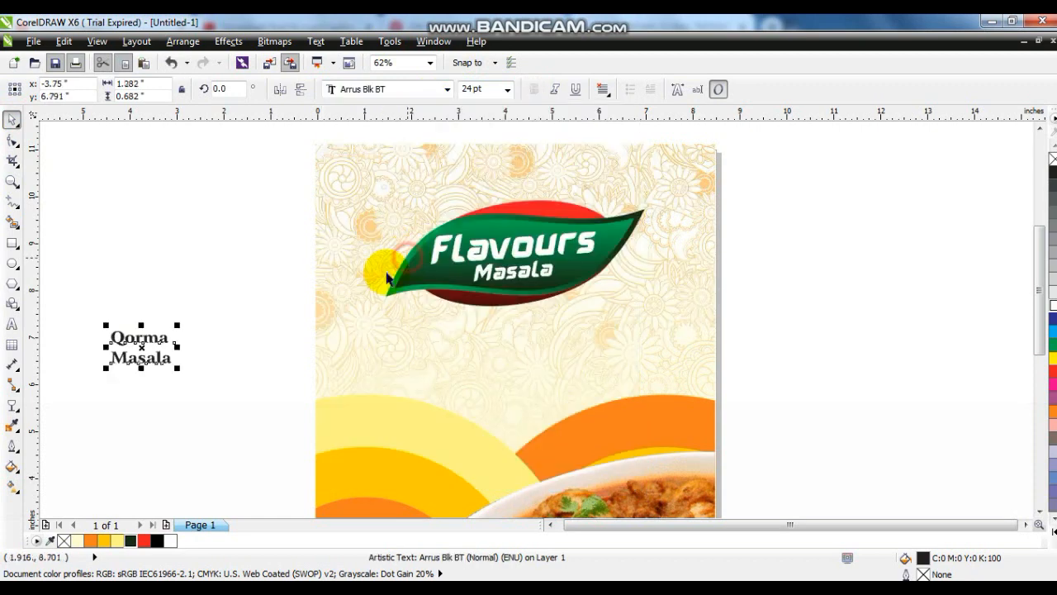
Break the "Qorma Masala" text into separate lines and place them below the logo, with "Masala" enlarged under "Qorma".
left_click(165, 362)
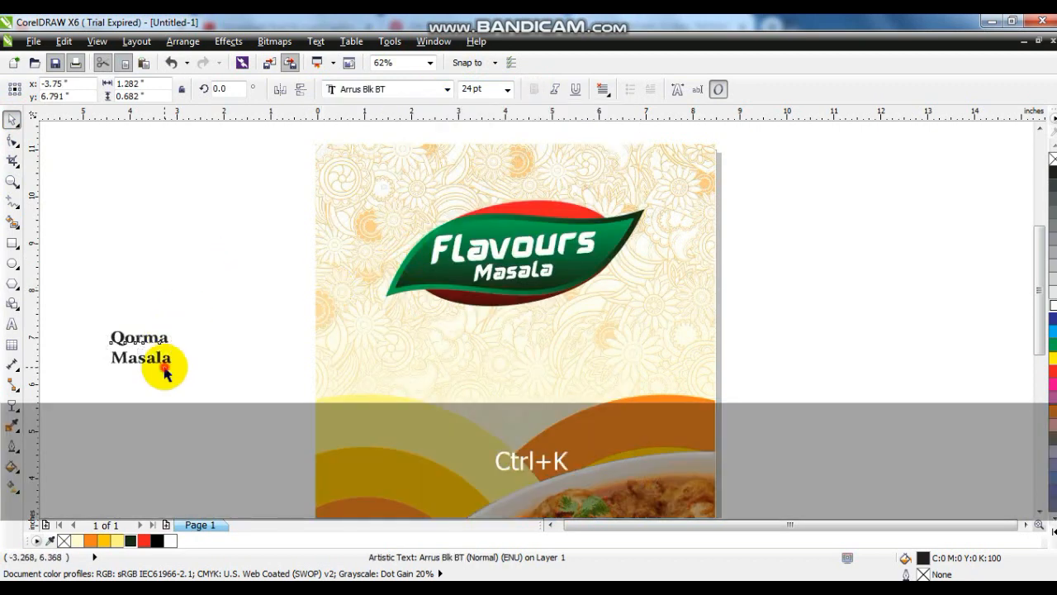
left_click_drag(176, 371, 524, 369)
left_click_drag(169, 336, 527, 339)
Centre "Qorma" and "Masala" horizontally on the page background and move "Masala" slightly up towards "Qorma".
left_click(524, 367, "shift")
left_click(671, 323, "shift")
key("c")
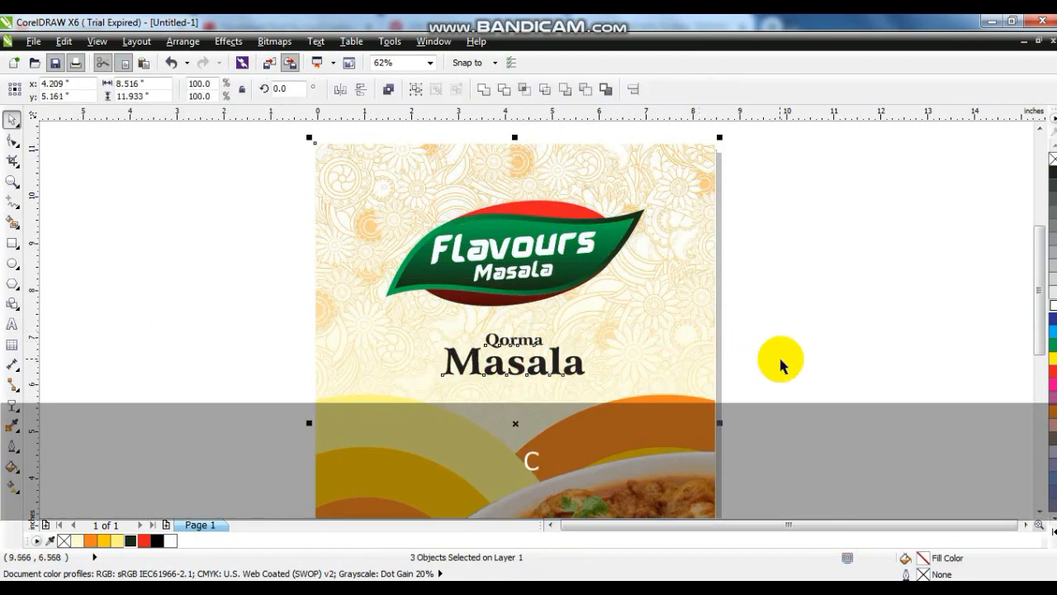
left_click(776, 351)
left_click_drag(514, 366, 515, 359)
left_click(649, 328)
Enlarge the whole leaf logo, including its ellipse and texts, slightly.
key("shift+F2")
left_click_drag(736, 148, 401, 259)
left_click_drag(629, 163, 638, 160)
left_click(740, 232)
Copy the "Qorma" text onto the orange circle beside the bowl and change the copy to "100g".
left_click(527, 261)
left_click_drag(527, 261, 427, 398)
left_click(12, 323)
key("shift+Home")
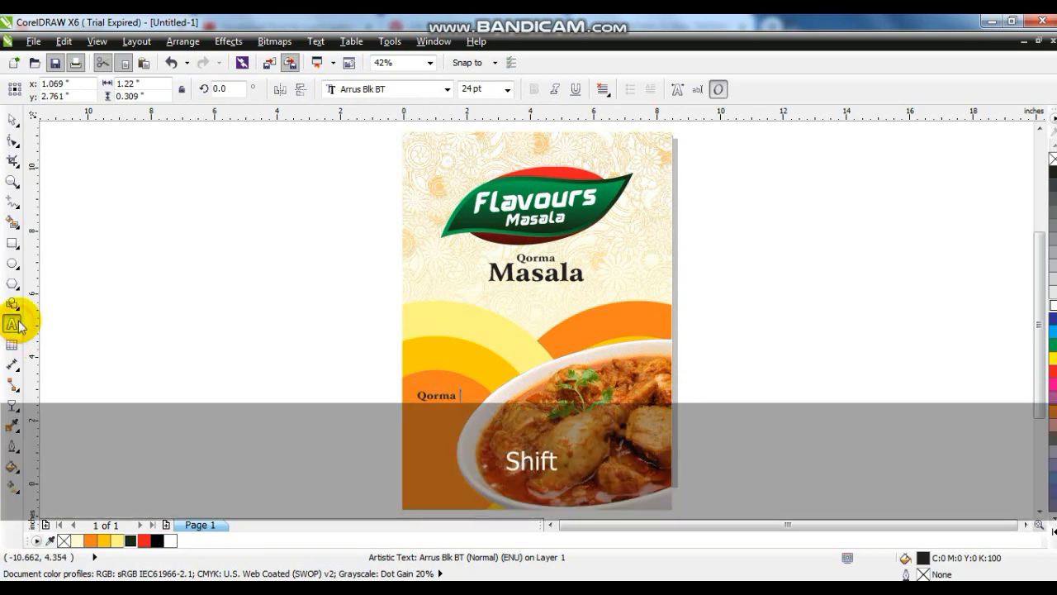
type("100g")
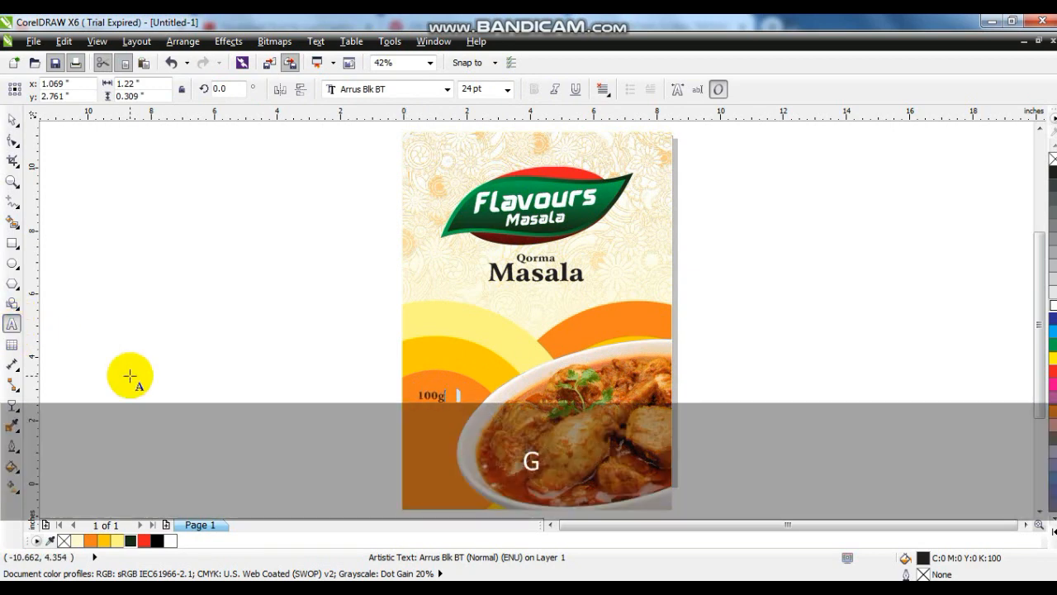
Fill the "100g" text white and enlarge it slightly on the orange circle.
left_click(13, 120)
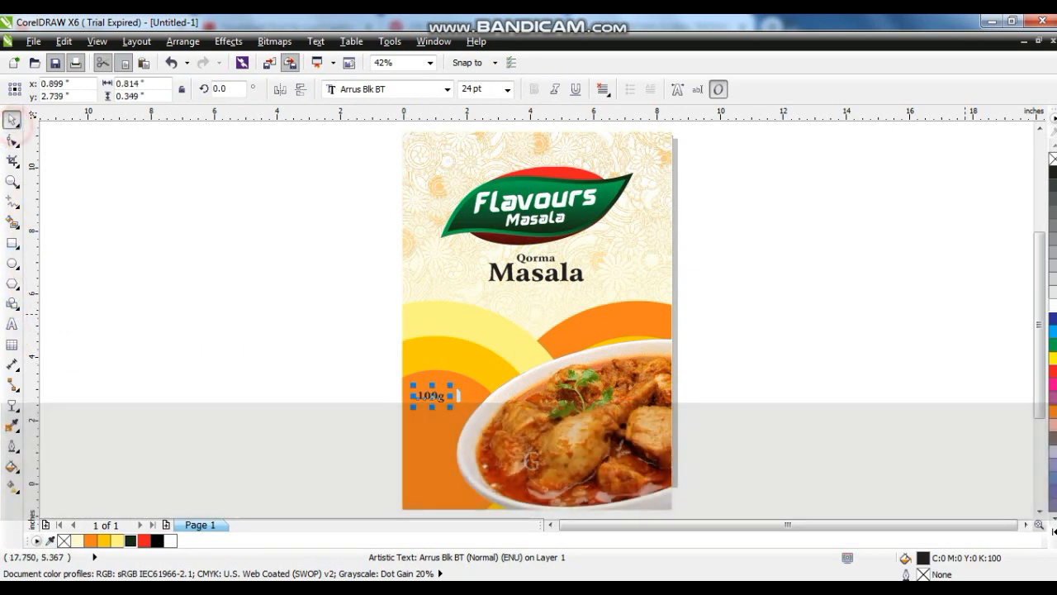
left_click(1052, 305)
left_click(936, 325)
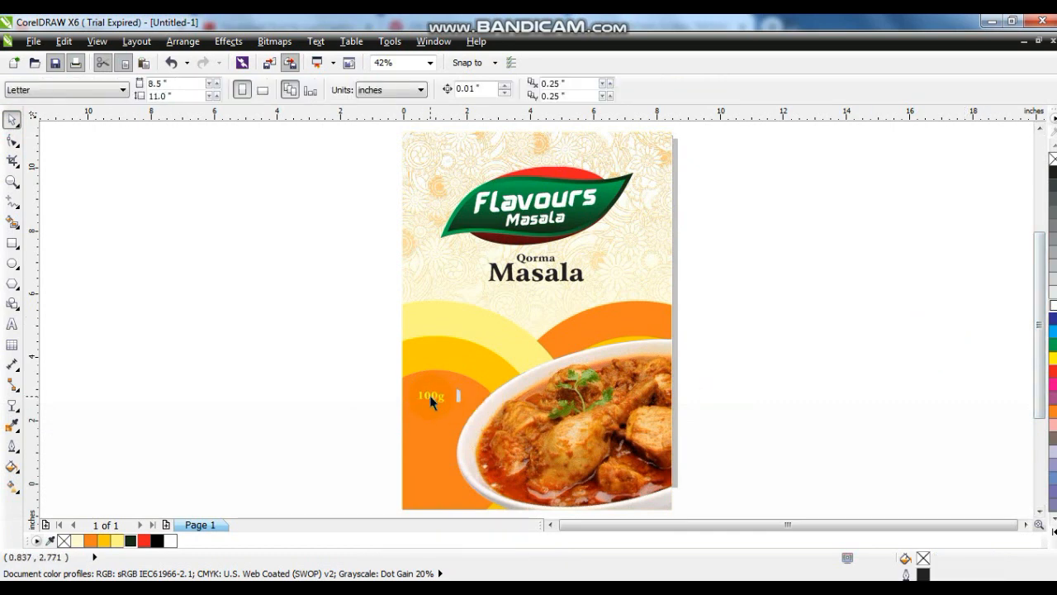
key("ctrl")
left_click(442, 398)
left_click_drag(451, 406, 460, 409)
left_click(316, 382)
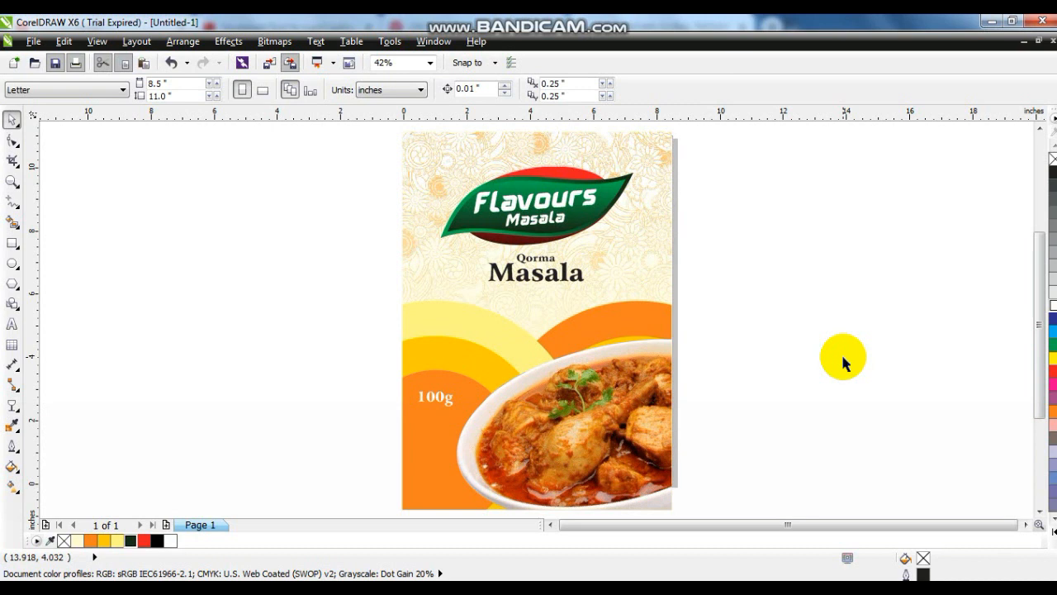
left_click(797, 357)
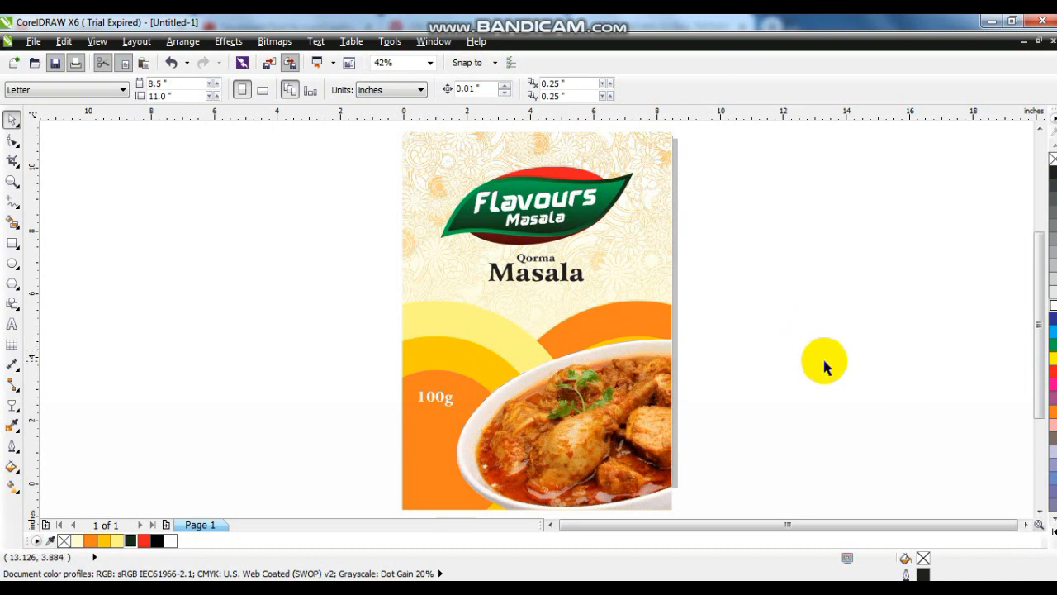
Draw a full-width rectangle along the page's bottom edge, fill it dark green without an outline, and reduce its height.
left_click(12, 246)
left_click_drag(402, 509, 672, 476)
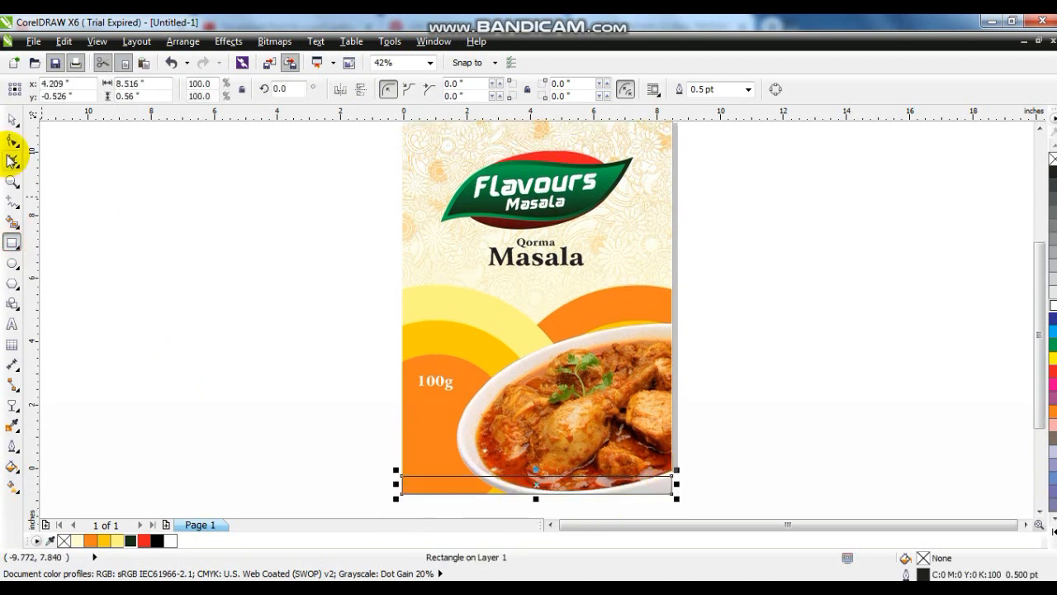
left_click(10, 122)
left_click(131, 541)
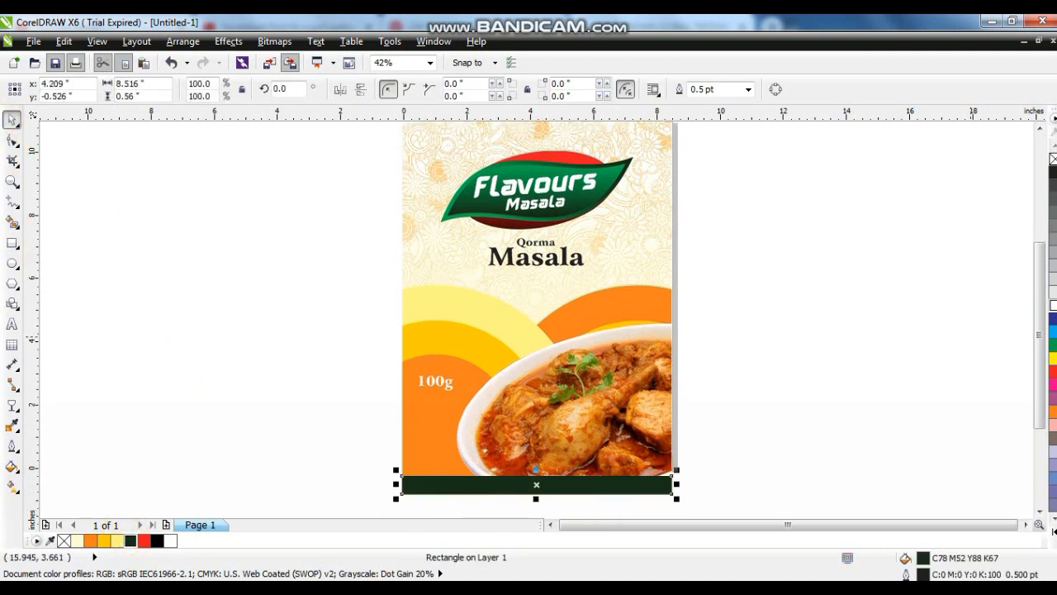
right_click(1052, 157)
left_click_drag(536, 471, 536, 485)
Add a green strip 0.075 in high along the dark bar's upper edge and group it with the bar.
key("shift+F2")
left_click_drag(537, 339, 537, 303)
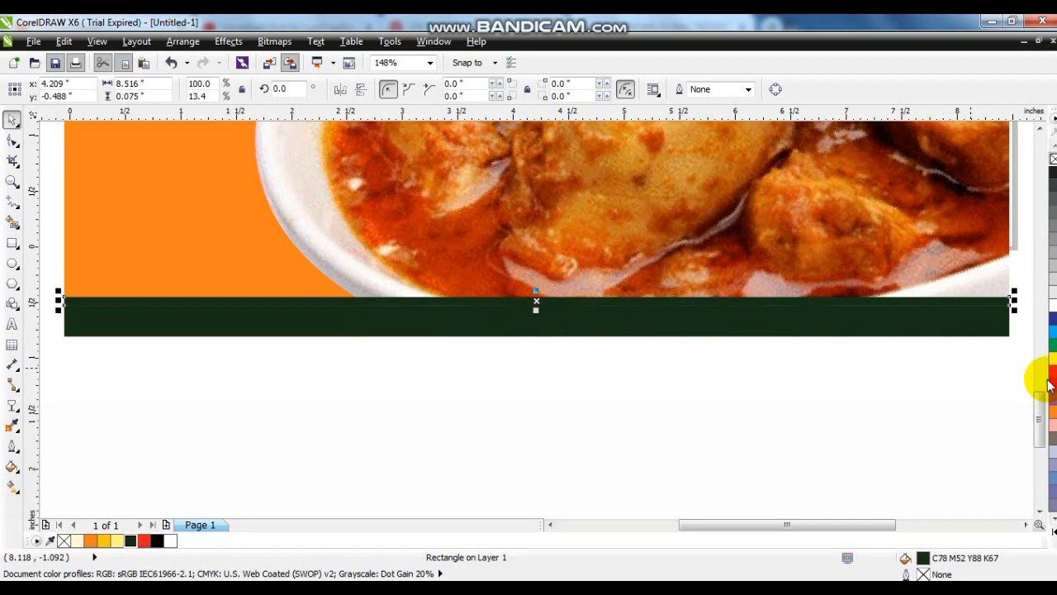
left_click(1052, 347)
left_click(751, 324, "shift")
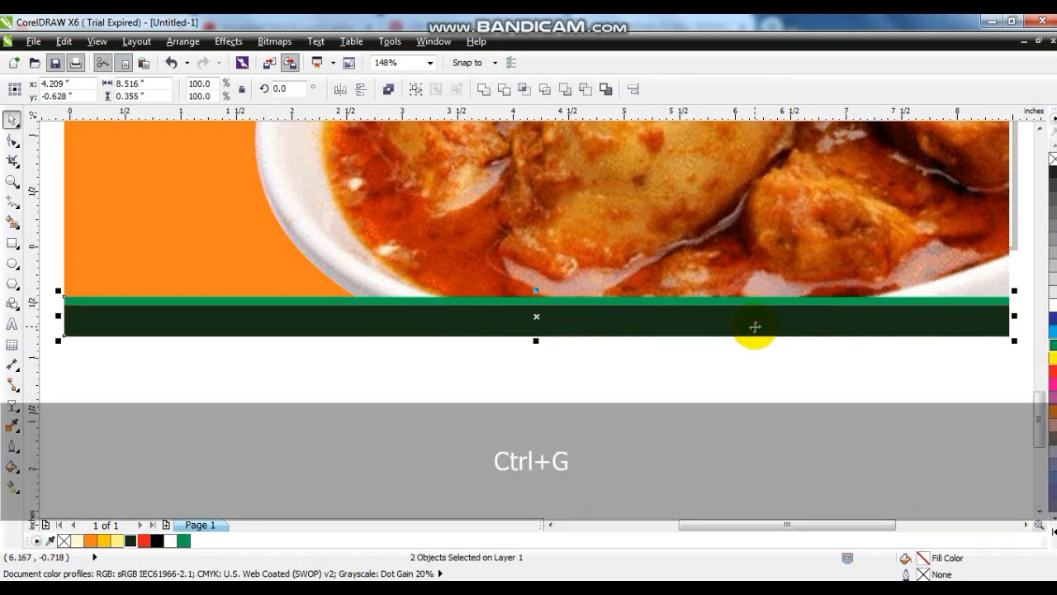
key("ctrl+g")
Duplicate the grouped bottom bar, mirror the copy vertically and align it to the page's top edge.
key("F4")
key("KP_Add")
left_click(359, 90)
left_click(417, 163, "shift")
key("t")
left_click(289, 215)
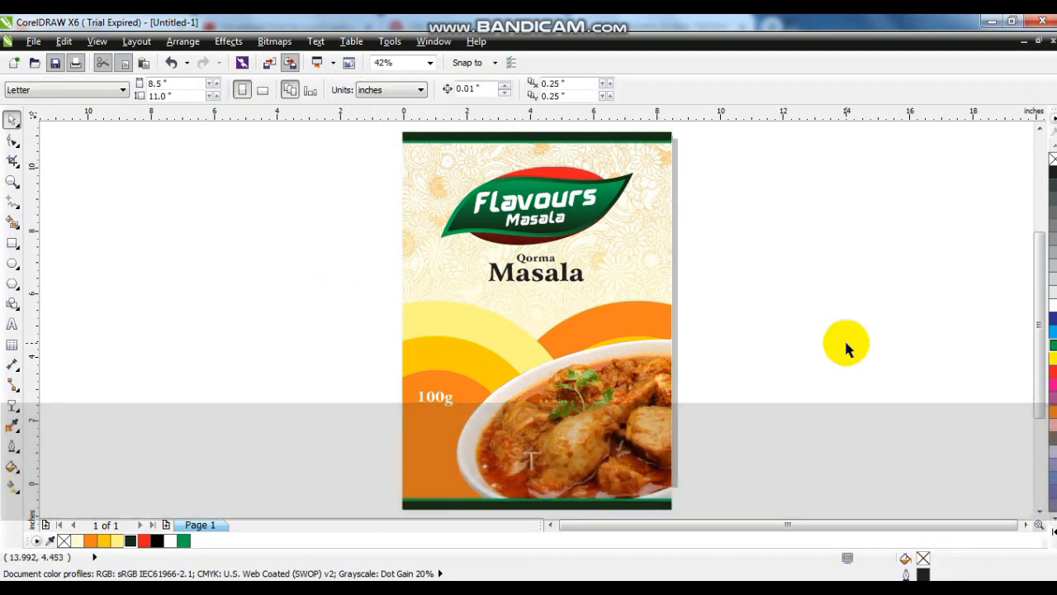
Fit the whole design in view and check it in a full-screen preview.
key("F4")
key("F9")
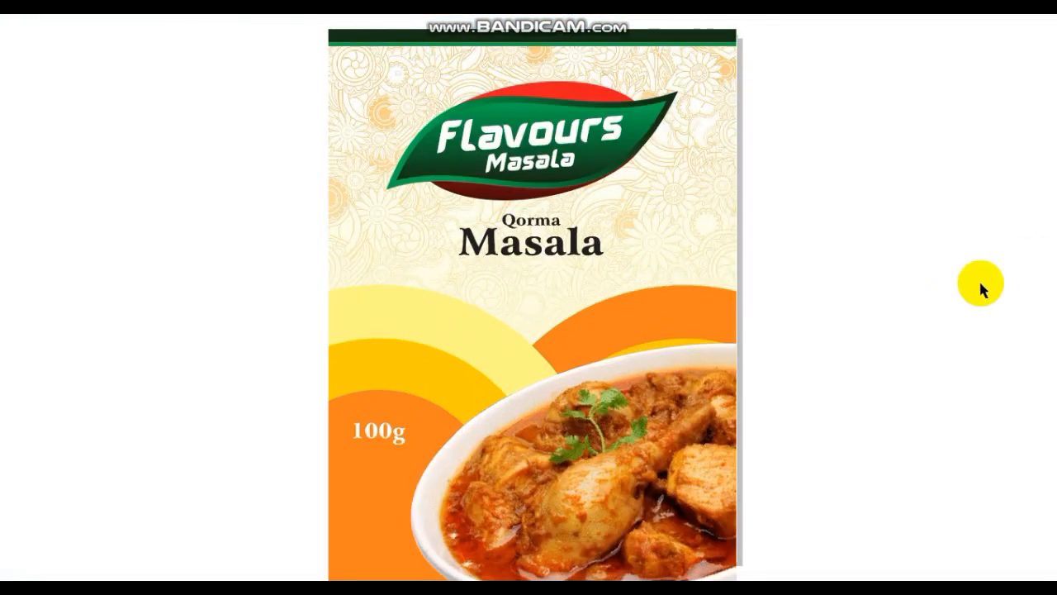
key("Escape")
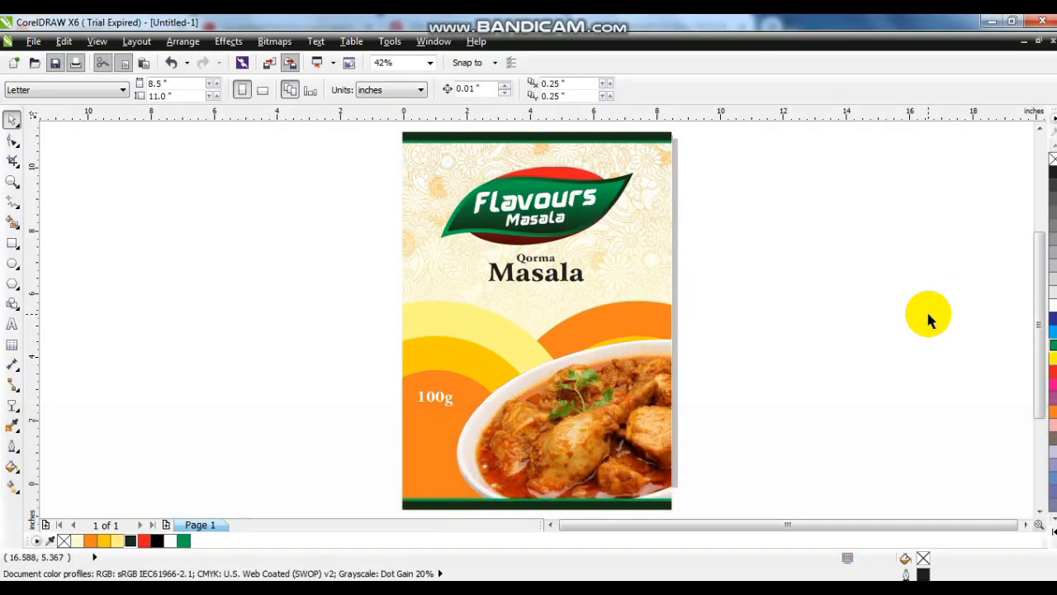
left_click(367, 591)
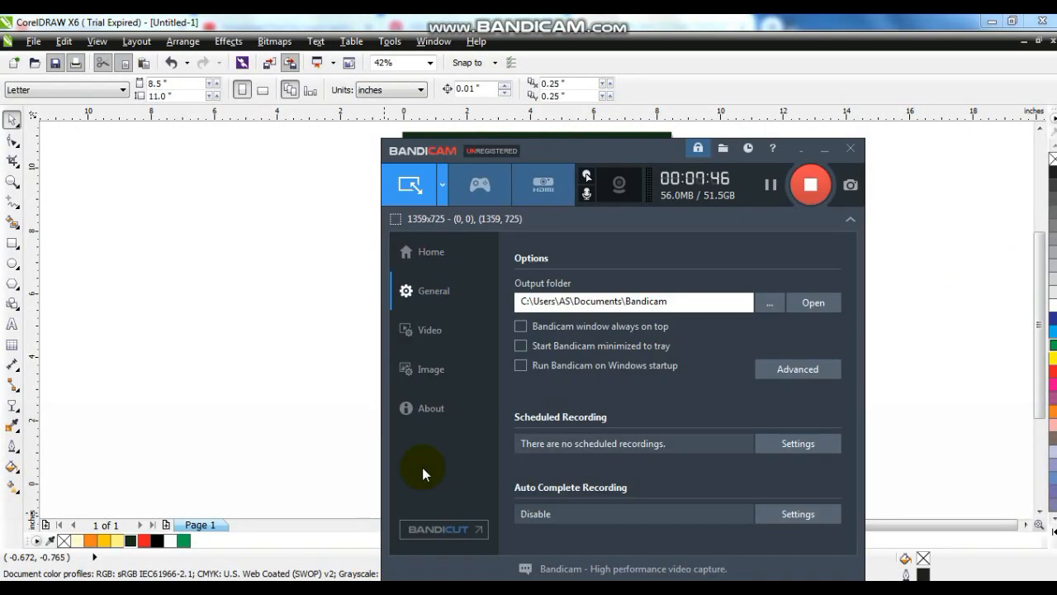